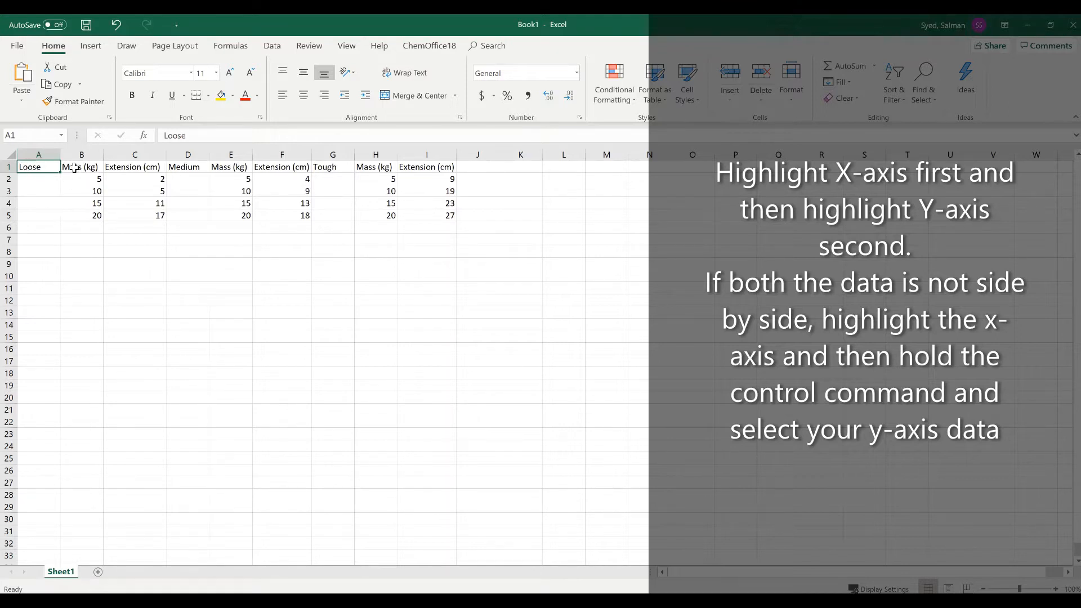
# Insert a scatter chart from the Loose data's Mass (kg) and Extension (cm) columns, B1:C5.
pyautogui.click(90, 46)
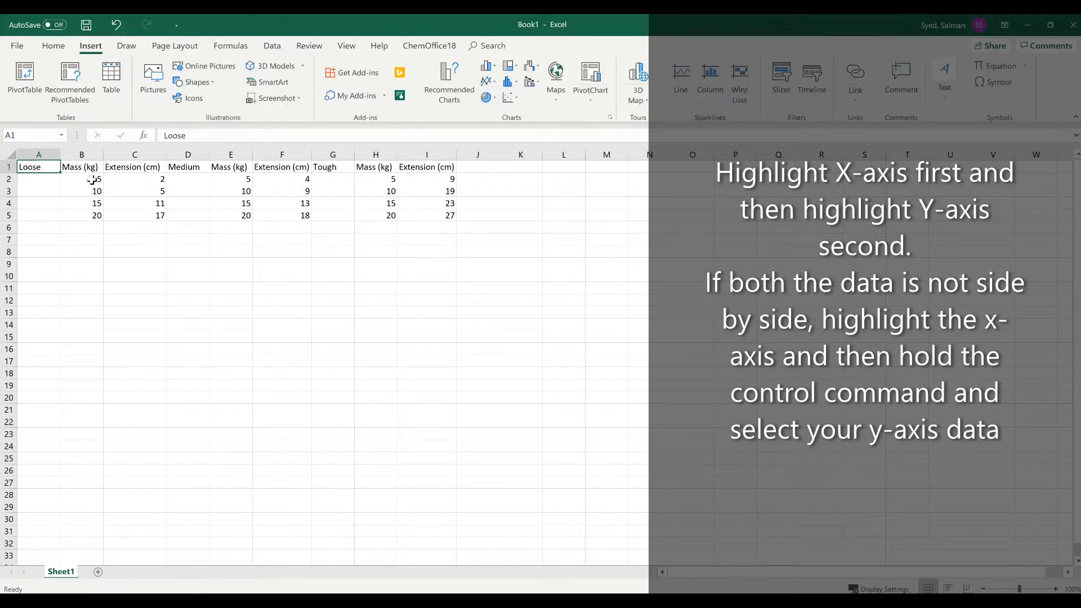
pyautogui.moveTo(84, 167); pyautogui.dragTo(131, 217)
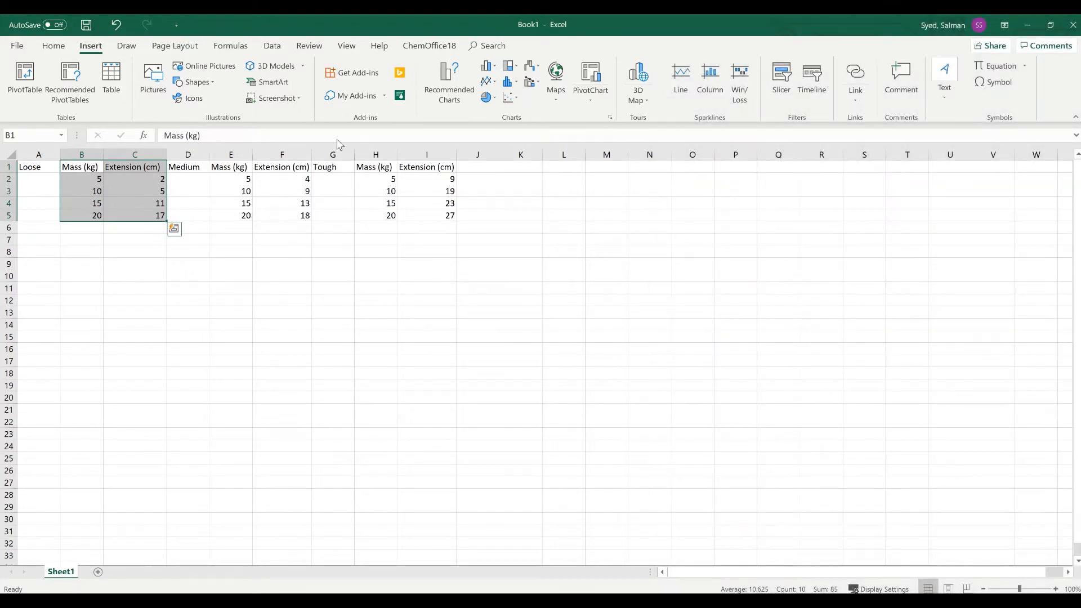
pyautogui.click(516, 101)
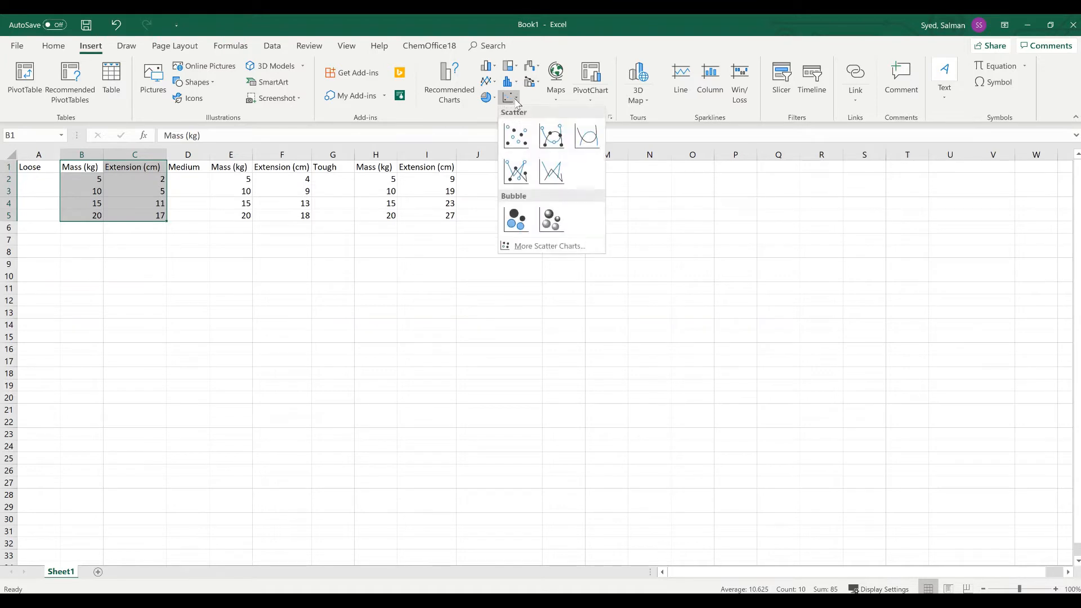
pyautogui.click(519, 139)
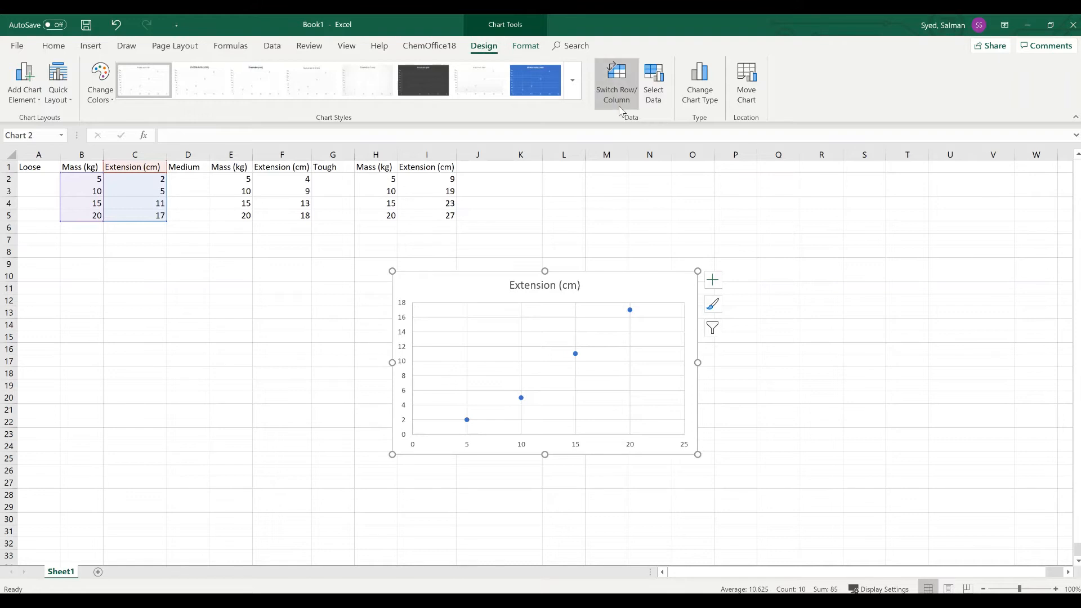
# Open the chart's data source and add a new series named Medium.
pyautogui.click(486, 96)
pyautogui.click(651, 85)
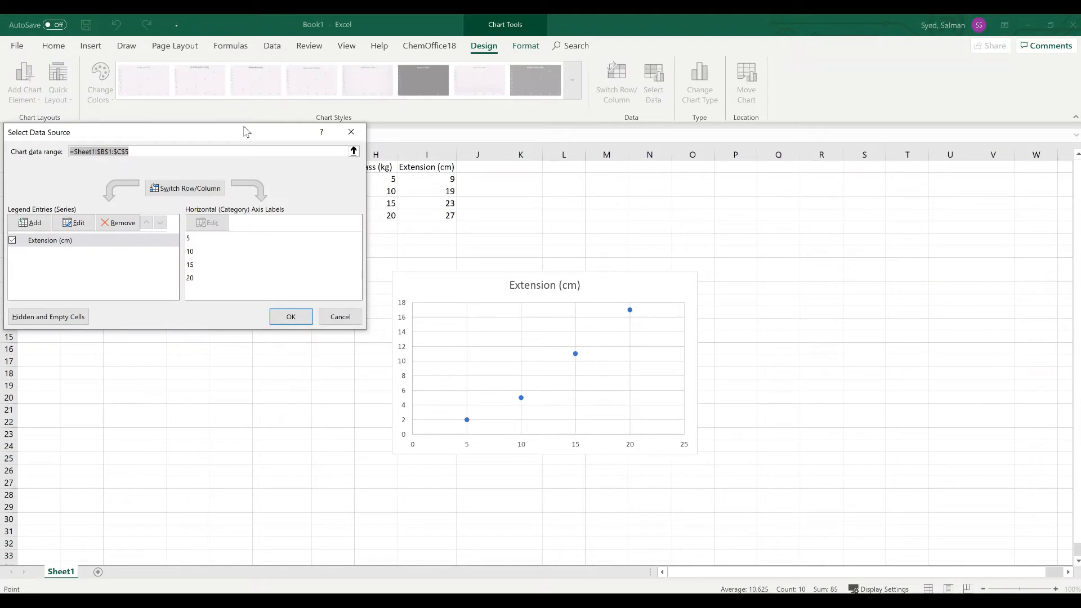
pyautogui.moveTo(243, 133); pyautogui.dragTo(946, 217)
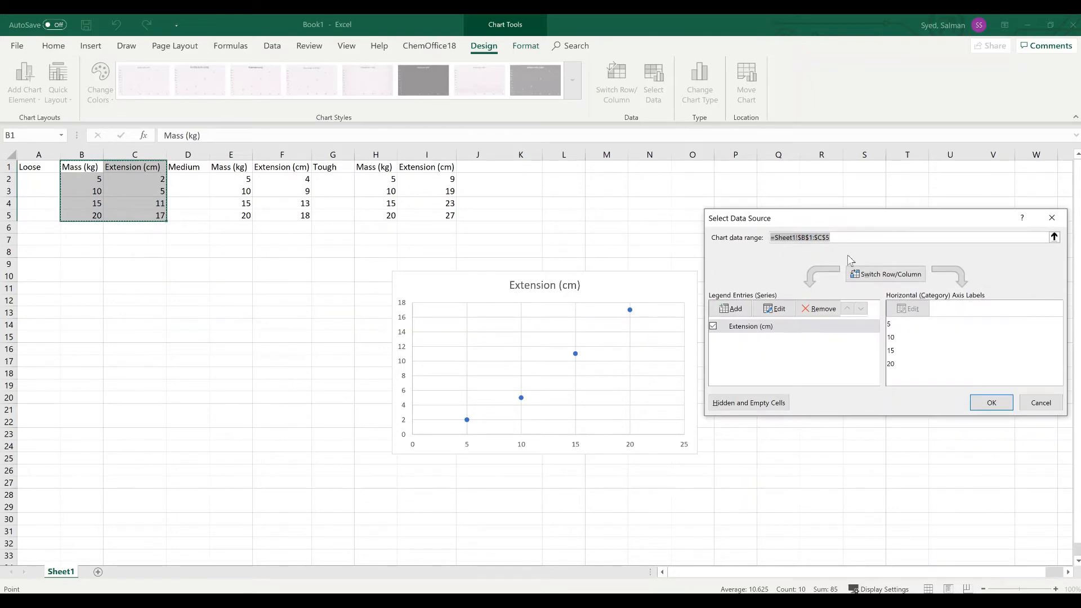
pyautogui.click(732, 308)
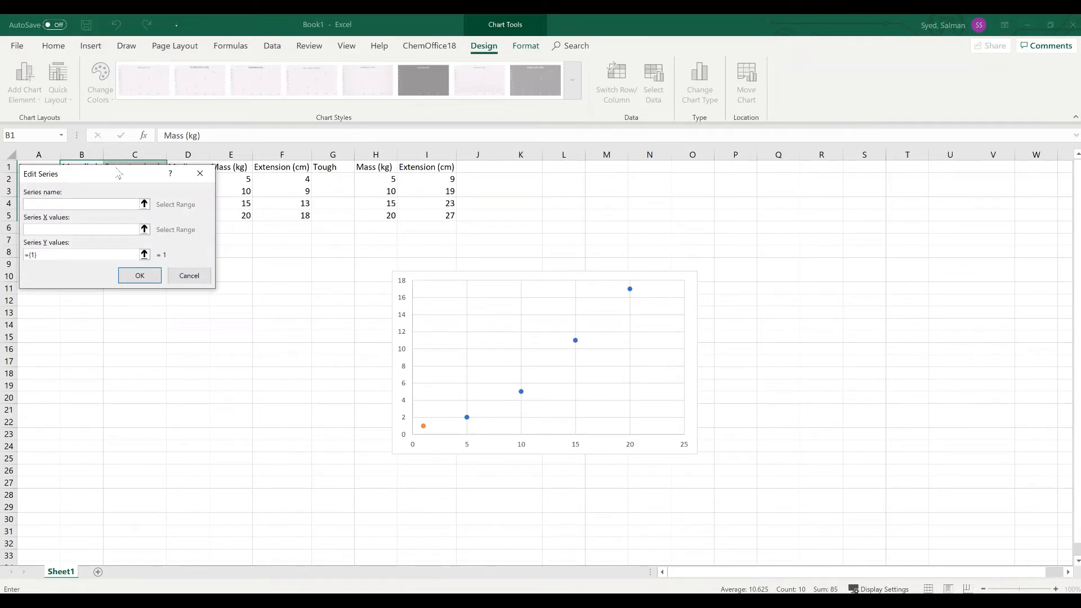
pyautogui.moveTo(115, 176); pyautogui.dragTo(248, 259)
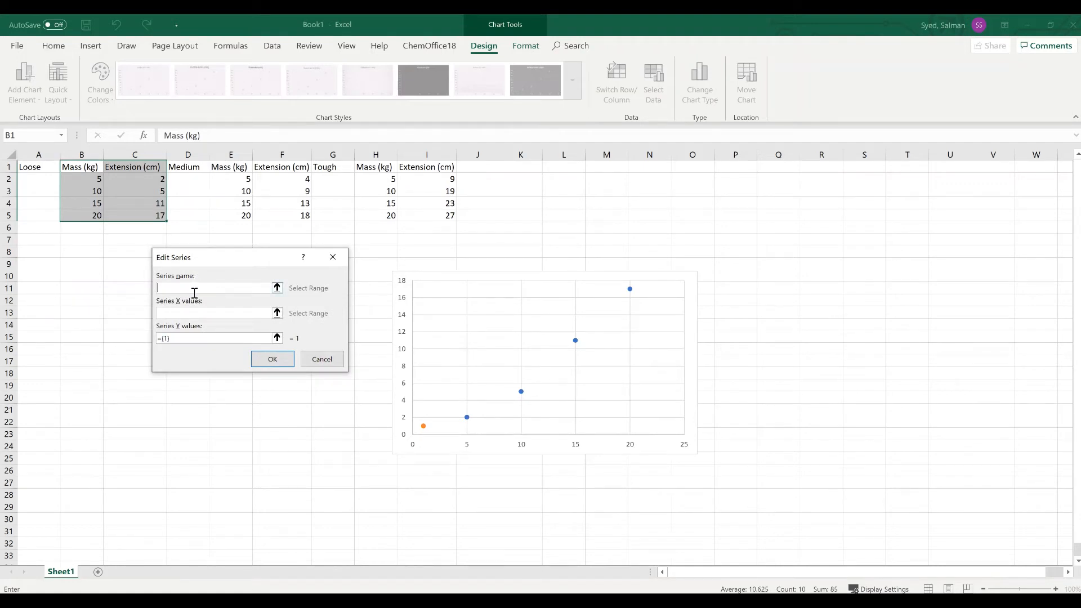
pyautogui.write('Medium')
pyautogui.moveTo(233, 179); pyautogui.dragTo(230, 215)
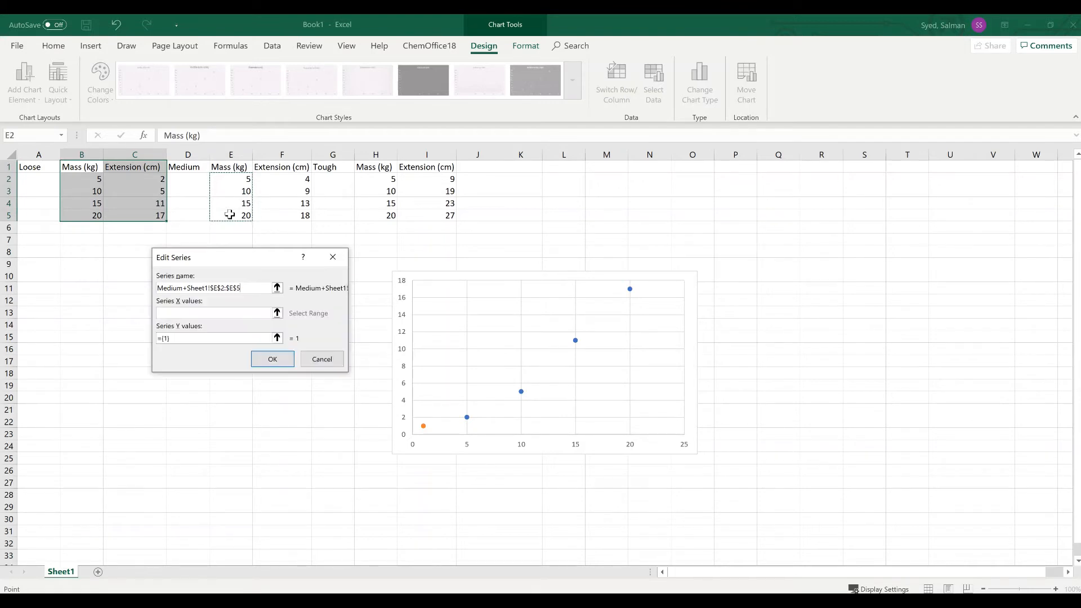
pyautogui.moveTo(242, 287); pyautogui.dragTo(186, 288)
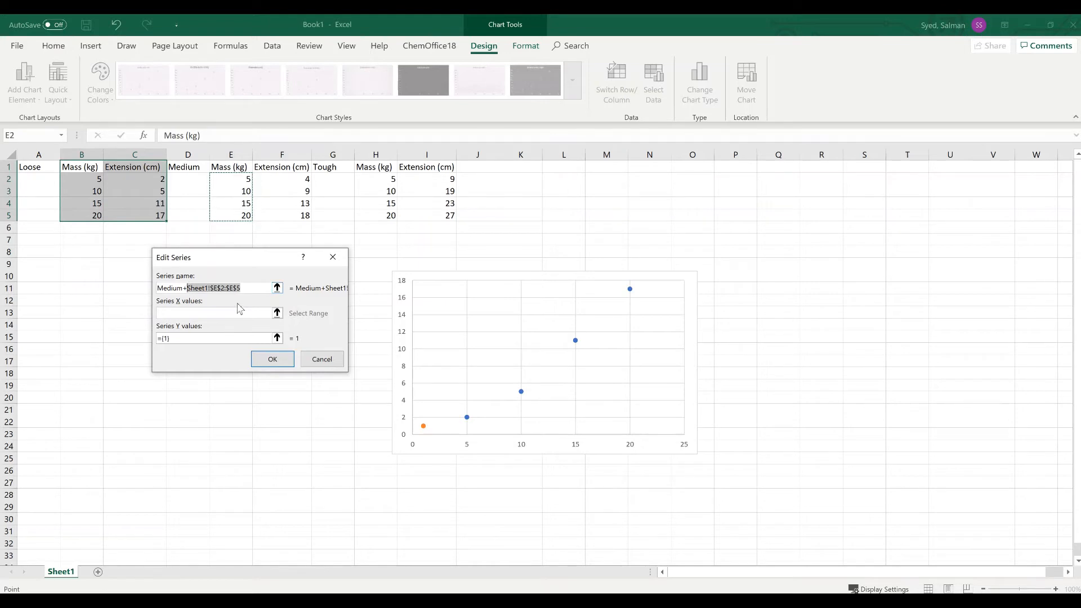
pyautogui.press('BackSpace')
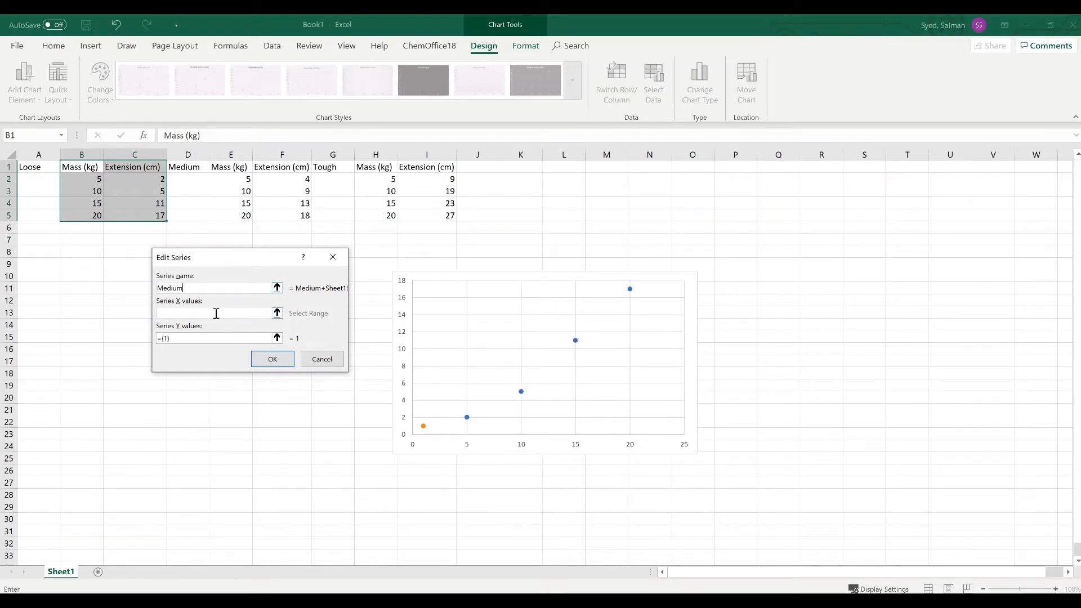
# Set the Medium series X values to E2:E5 and Y values to F2:F5, and confirm the series.
pyautogui.click(215, 313)
pyautogui.moveTo(236, 179); pyautogui.dragTo(231, 217)
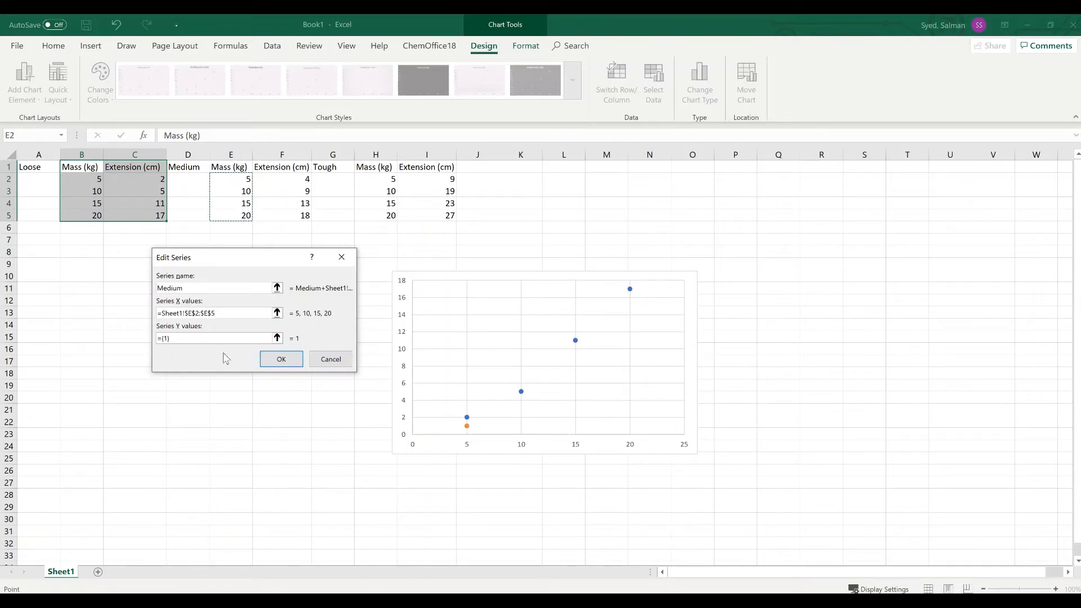
pyautogui.moveTo(214, 340); pyautogui.dragTo(140, 340)
pyautogui.press('BackSpace')
pyautogui.moveTo(288, 179); pyautogui.dragTo(279, 215)
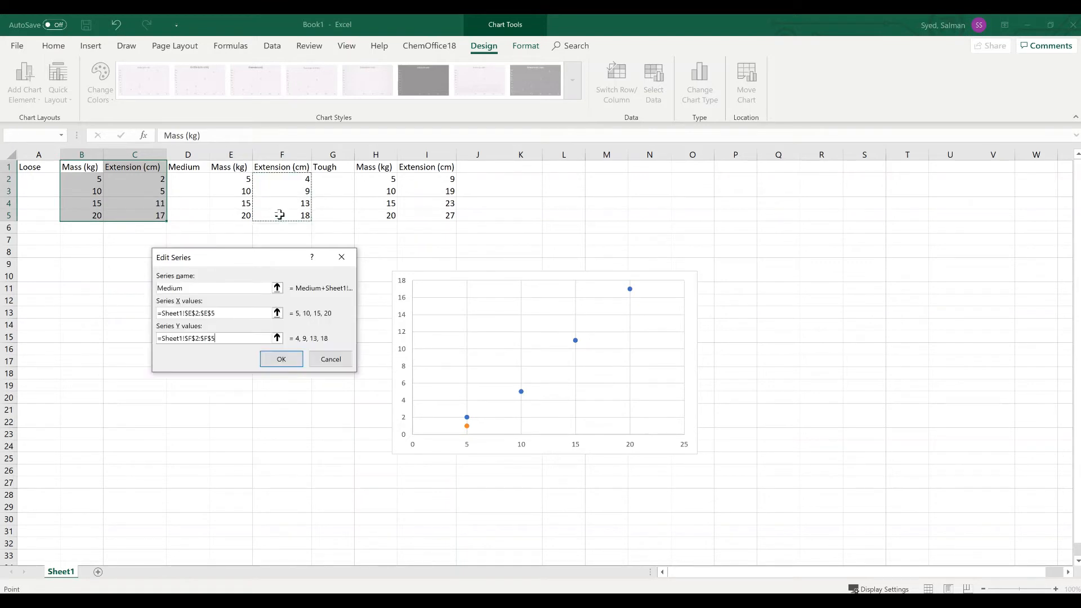
pyautogui.click(284, 366)
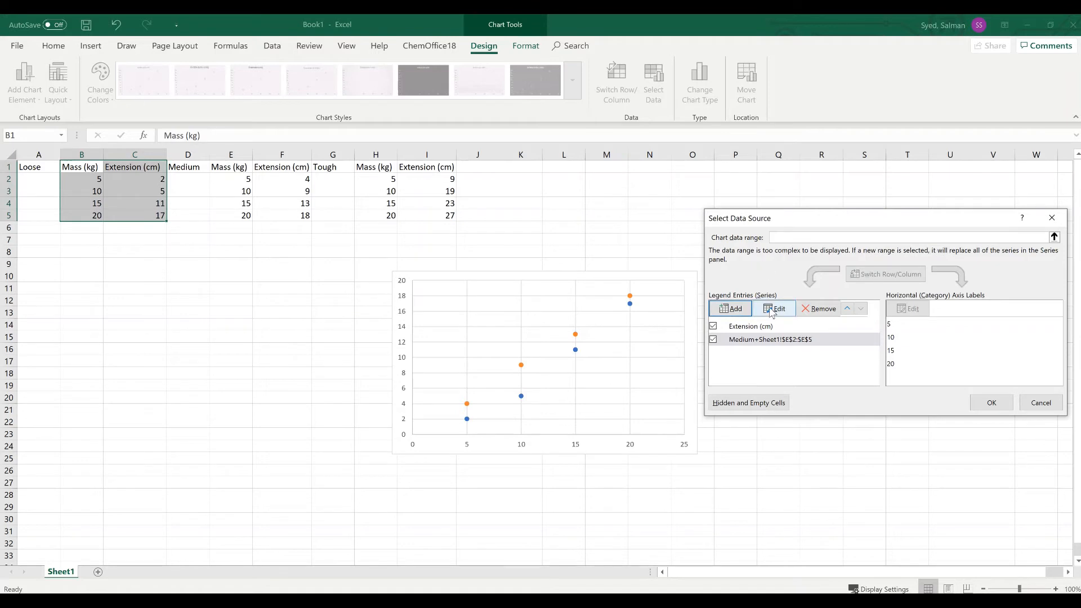
# Add a series named Tough with X values H2:H5 and Y values I2:I5, then close the data source.
pyautogui.click(732, 308)
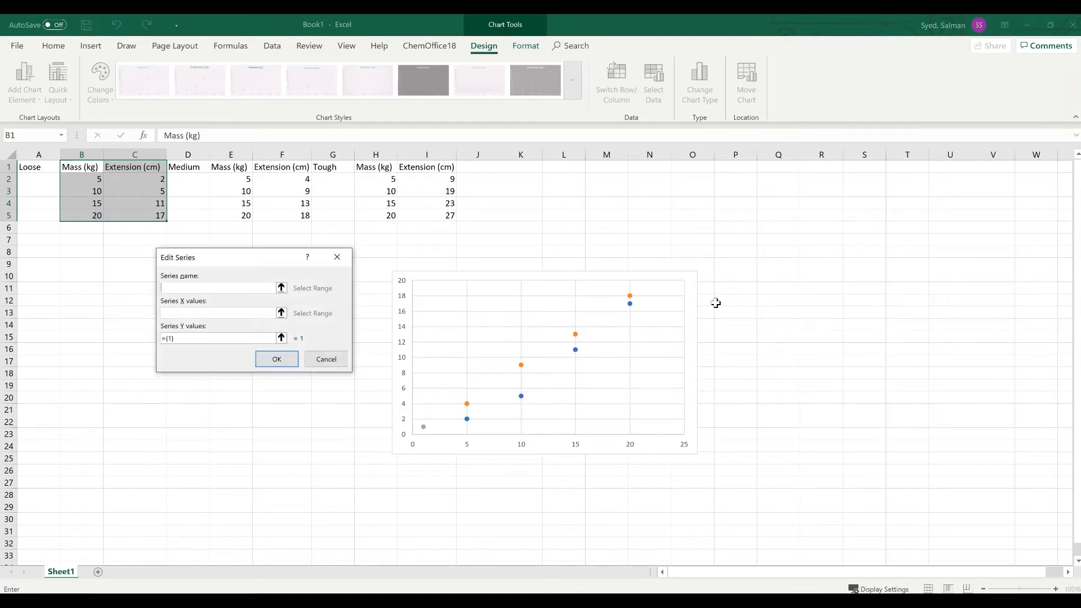
pyautogui.write('Tough')
pyautogui.click(204, 314)
pyautogui.moveTo(384, 179); pyautogui.dragTo(389, 216)
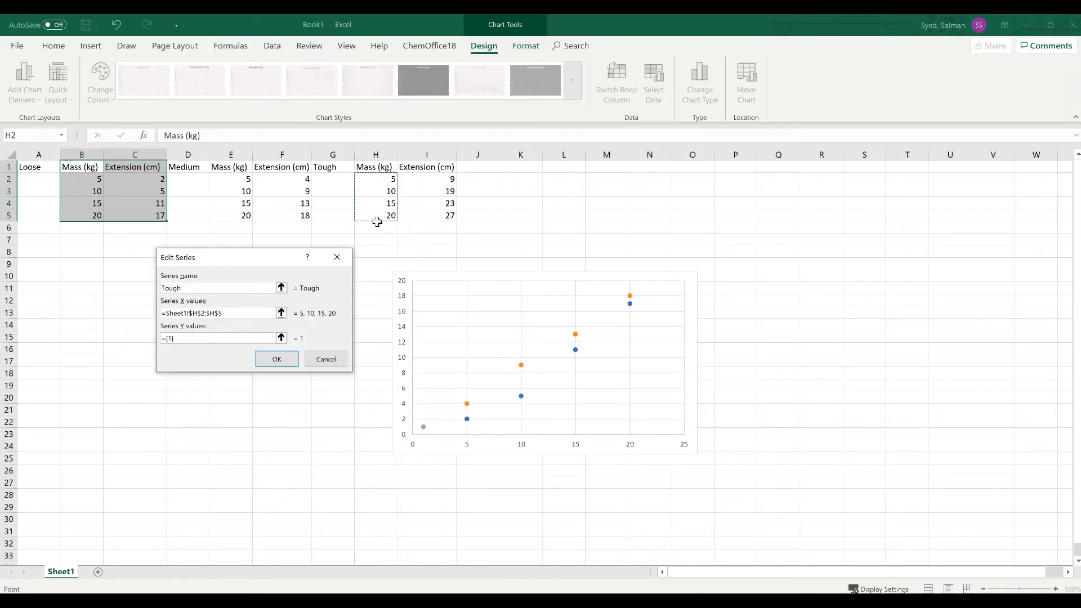
pyautogui.click(195, 339)
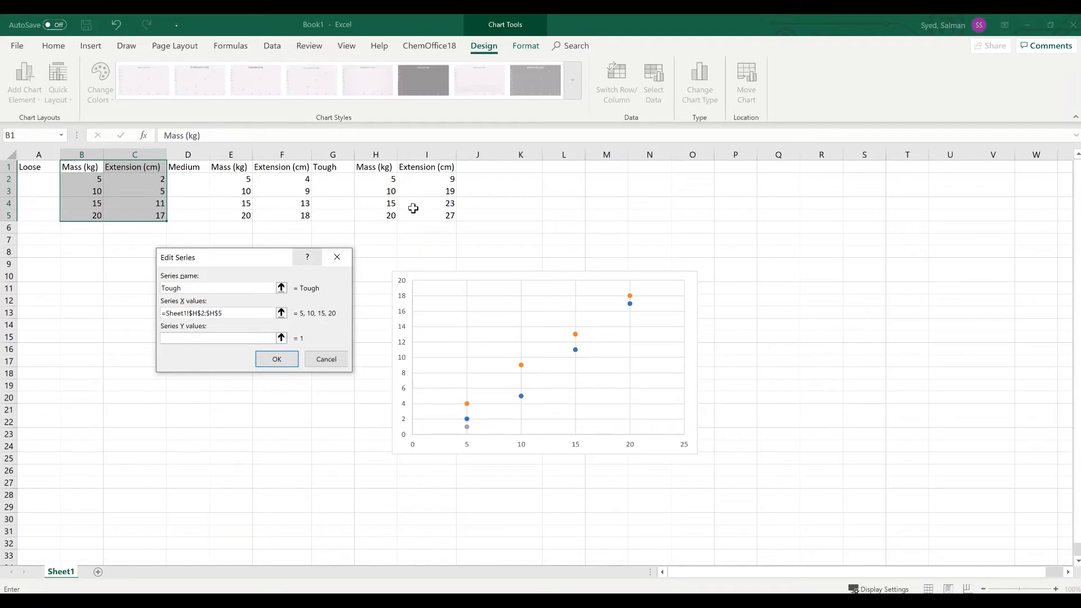
pyautogui.moveTo(437, 177); pyautogui.dragTo(437, 214)
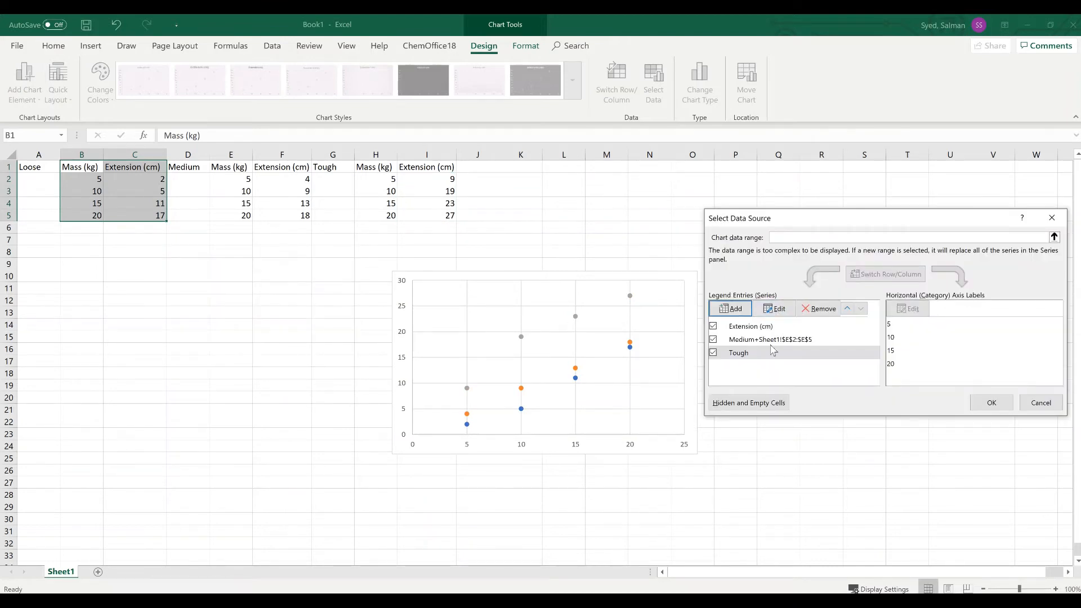
pyautogui.click(984, 403)
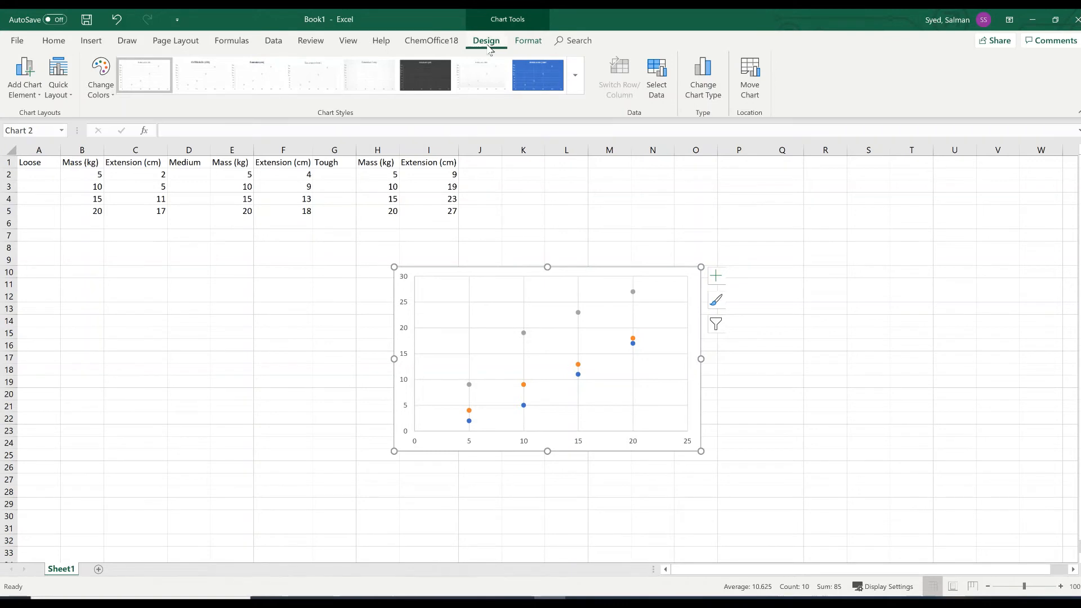
# Apply Quick Layout 1 to the chart to add titles and a legend.
pyautogui.click(59, 96)
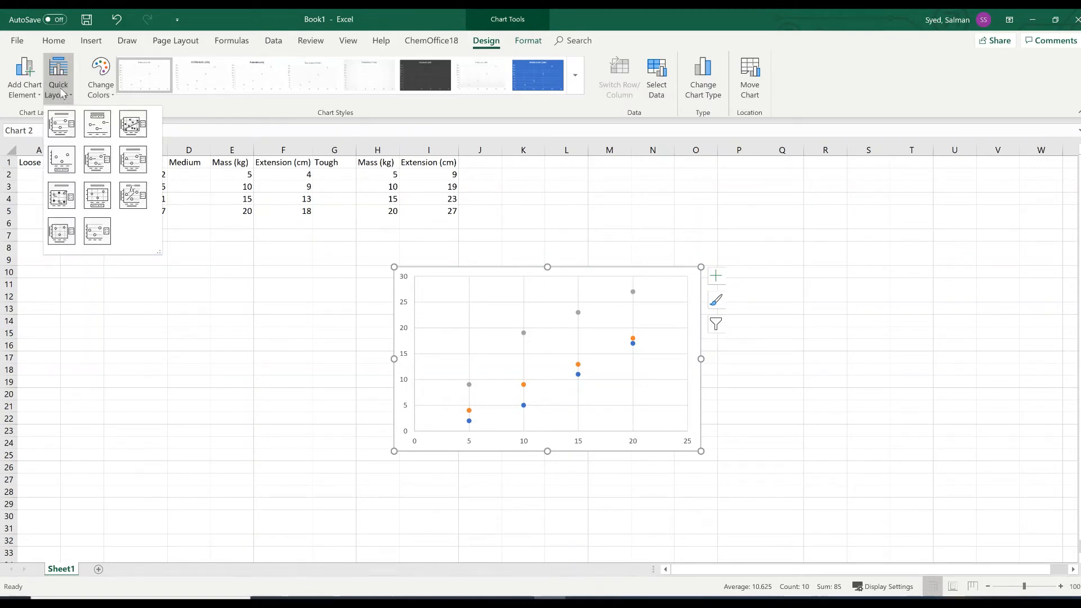
pyautogui.click(63, 124)
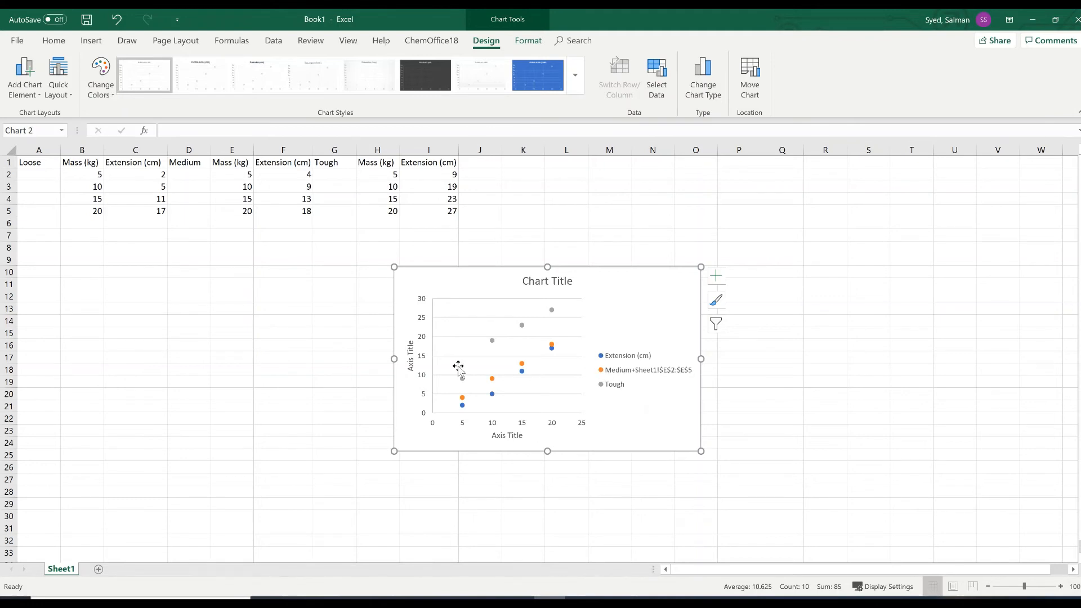
# Set the chart title to "Mass in Kg vs Extension of String in cm".
pyautogui.click(569, 280)
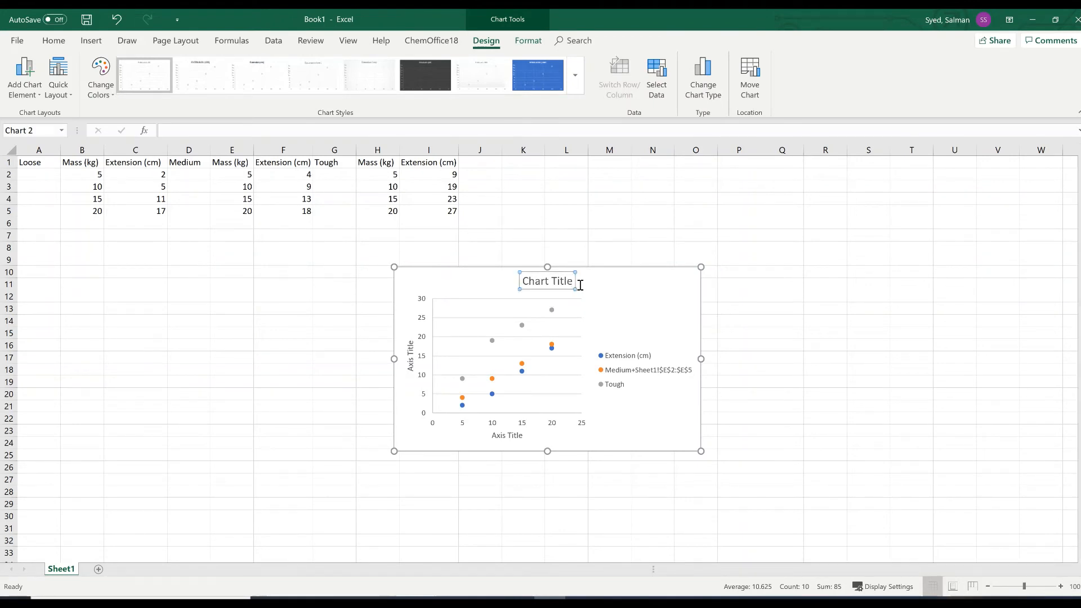
pyautogui.doubleClick(569, 281)
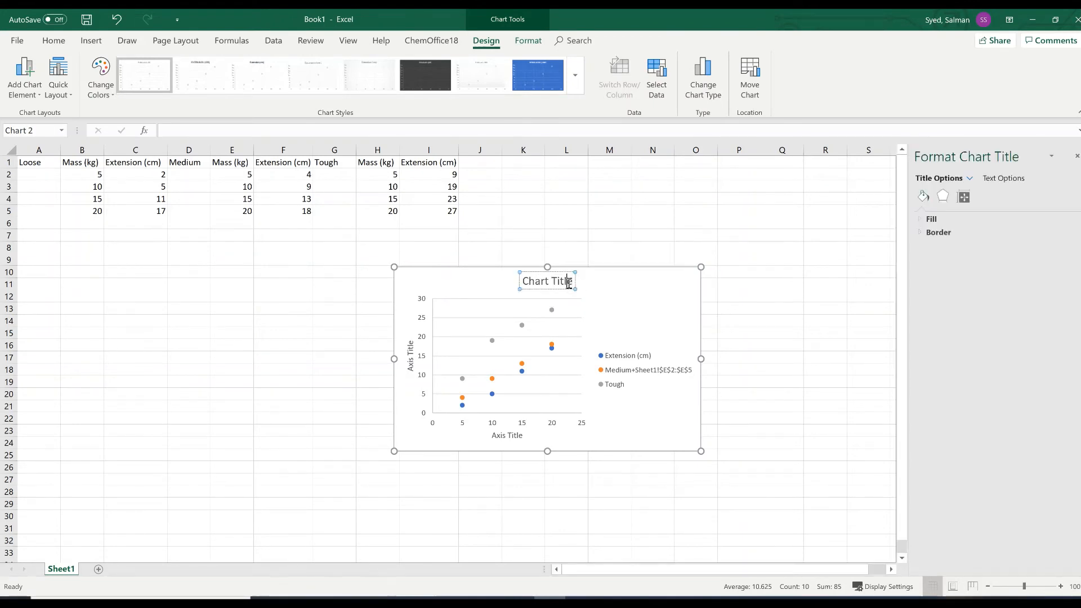
pyautogui.press('BackSpace')
pyautogui.press('BackSpace')
pyautogui.press('BackSpace')
pyautogui.press('BackSpace')
pyautogui.press('BackSpace')
pyautogui.press('BackSpace')
pyautogui.press('BackSpace')
pyautogui.press('BackSpace')
pyautogui.press('BackSpace')
pyautogui.press('BackSpace')
pyautogui.press('BackSpace')
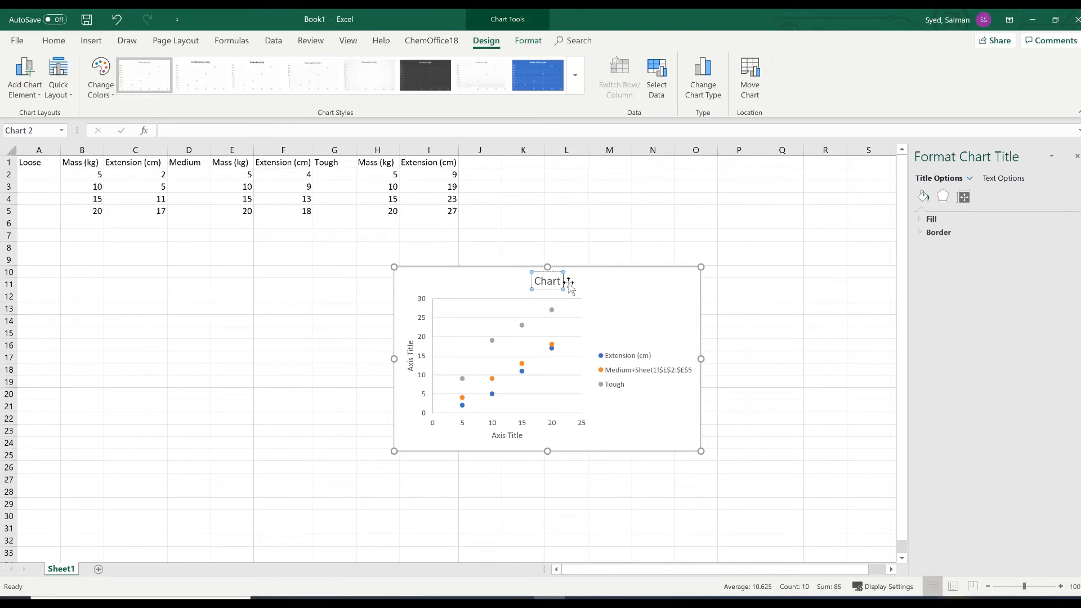
pyautogui.write('Mass')
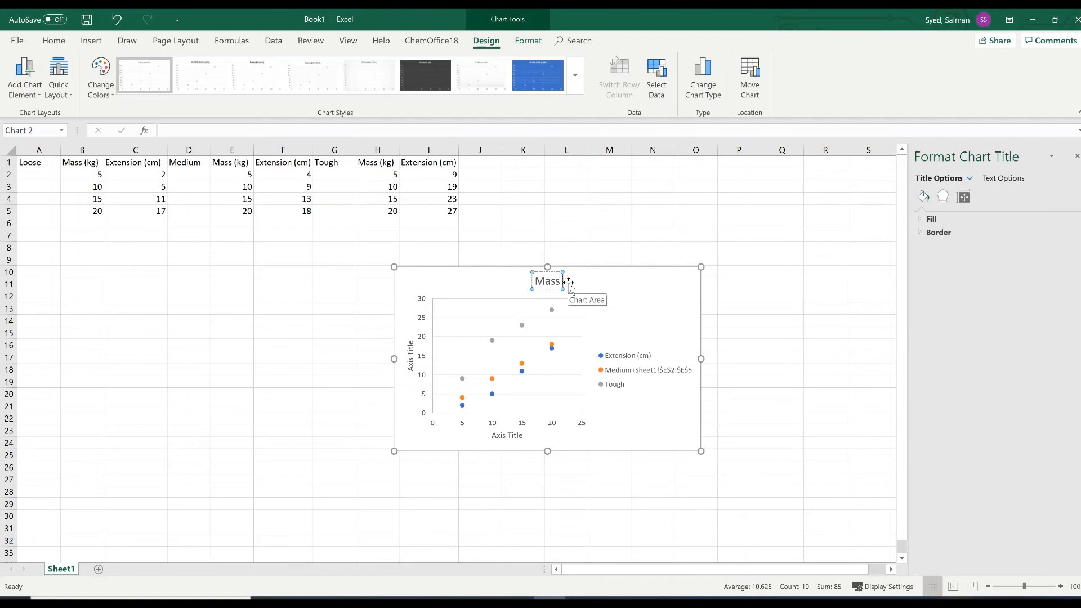
pyautogui.write(' in')
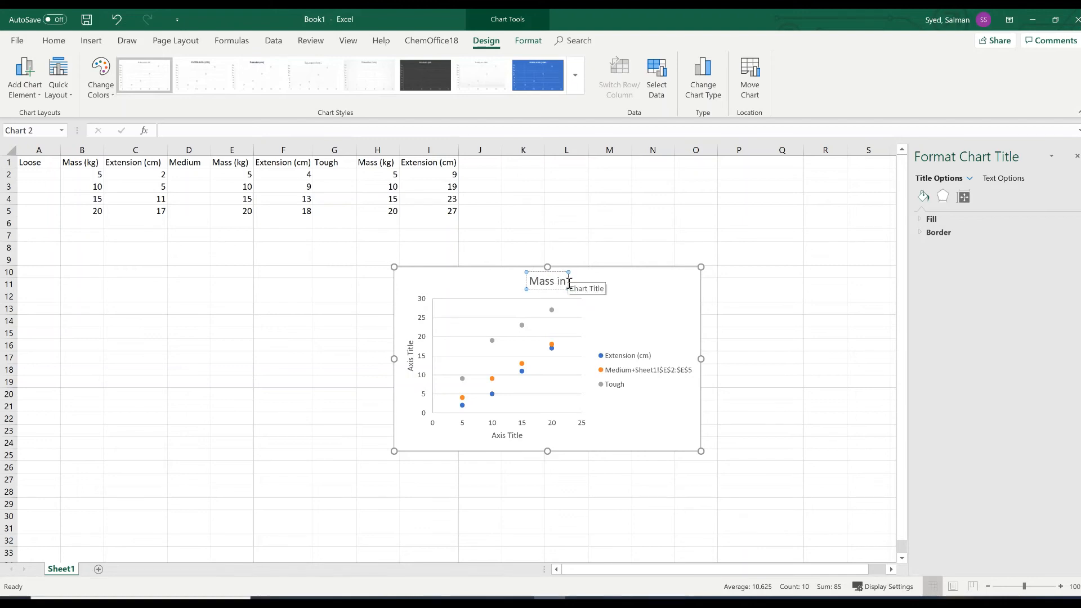
pyautogui.write(' Kg vs')
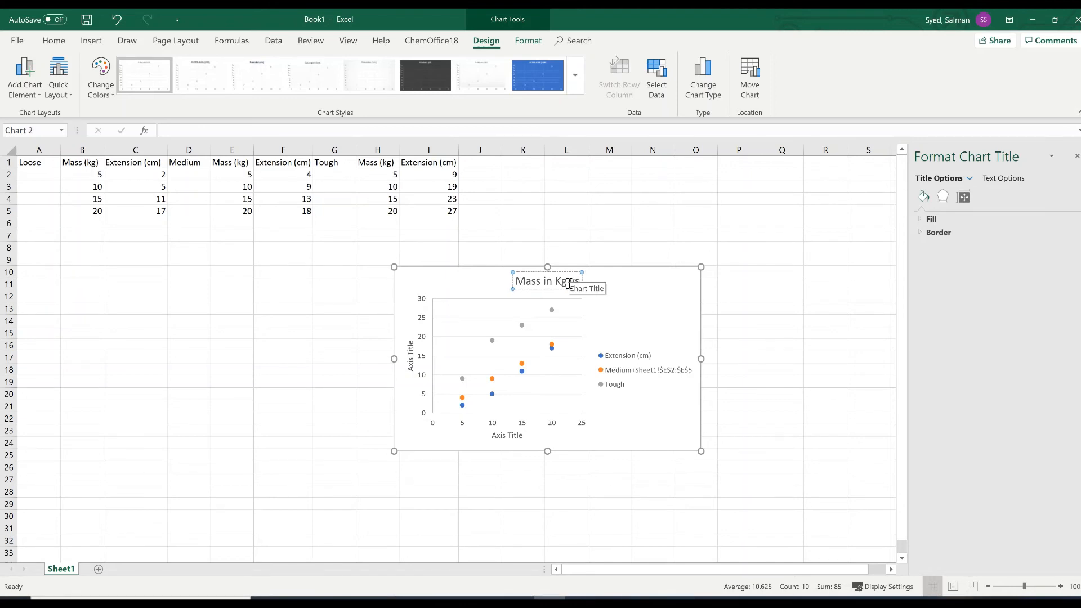
pyautogui.write(' Extension')
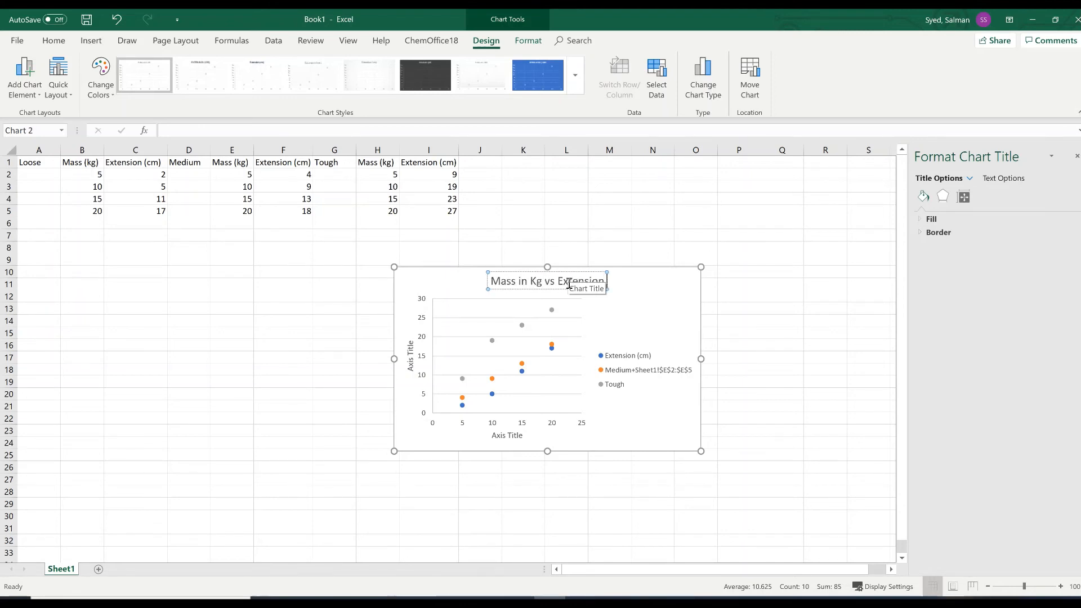
pyautogui.write(' of')
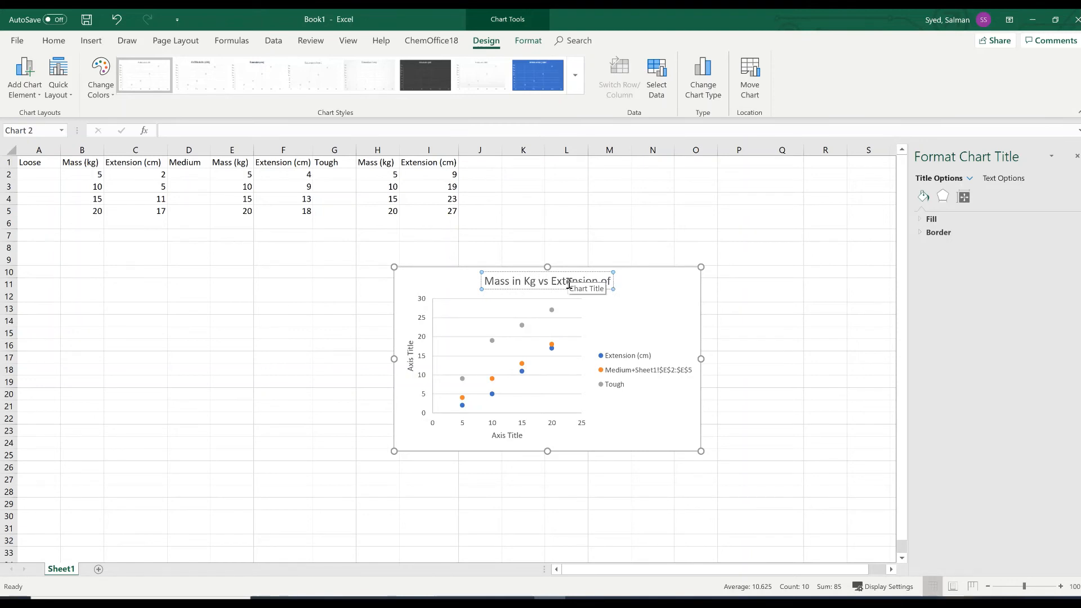
pyautogui.write(' String')
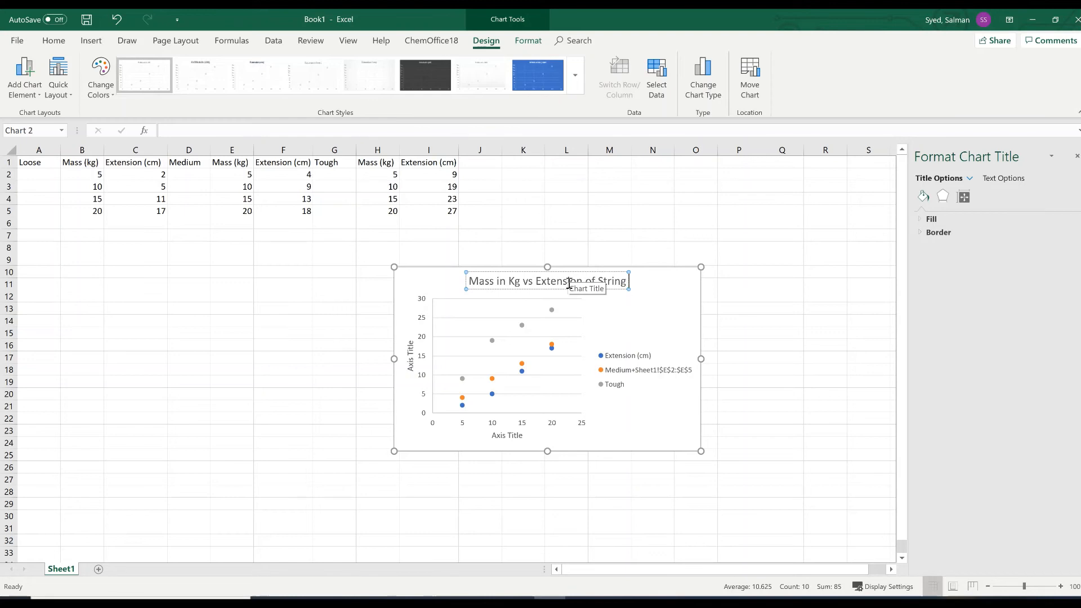
pyautogui.write(' in cm')
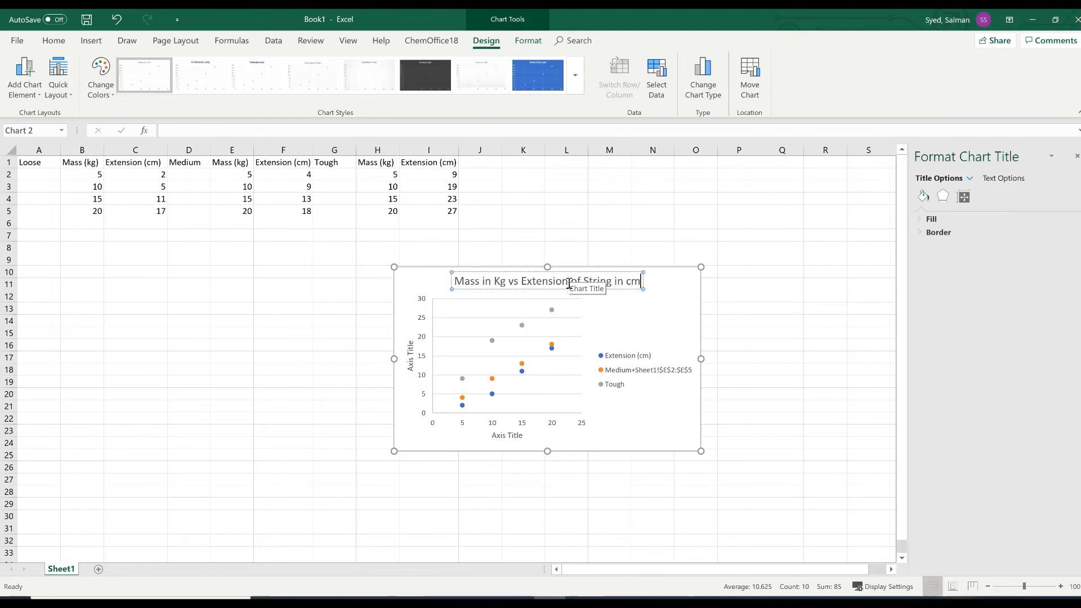
# Set the horizontal axis title to "Mass in kg".
pyautogui.click(513, 437)
pyautogui.click(511, 436)
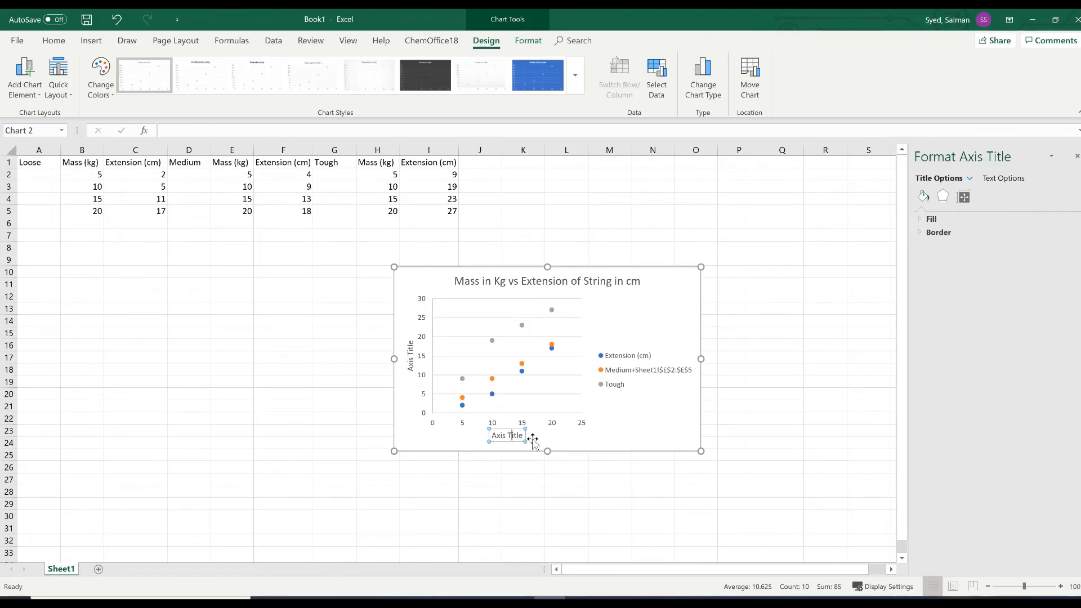
pyautogui.press('Right')
pyautogui.press('Right')
pyautogui.press('Right')
pyautogui.press('BackSpace')
pyautogui.press('BackSpace')
pyautogui.press('BackSpace')
pyautogui.press('BackSpace')
pyautogui.press('BackSpace')
pyautogui.press('BackSpace')
pyautogui.press('BackSpace')
pyautogui.press('BackSpace')
pyautogui.press('BackSpace')
pyautogui.press('BackSpace')
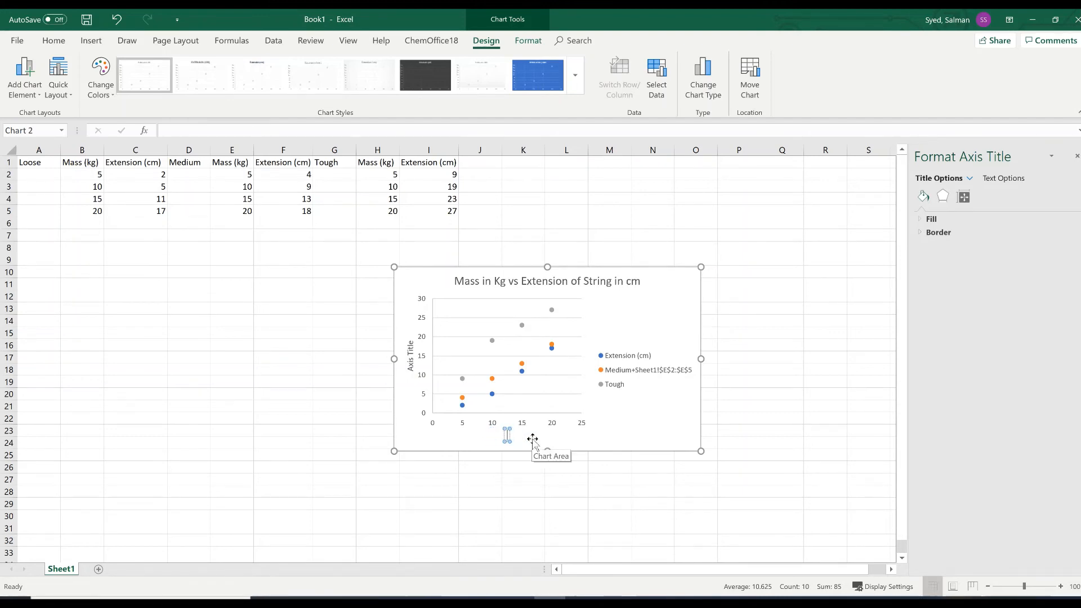
pyautogui.write('Mass in kg')
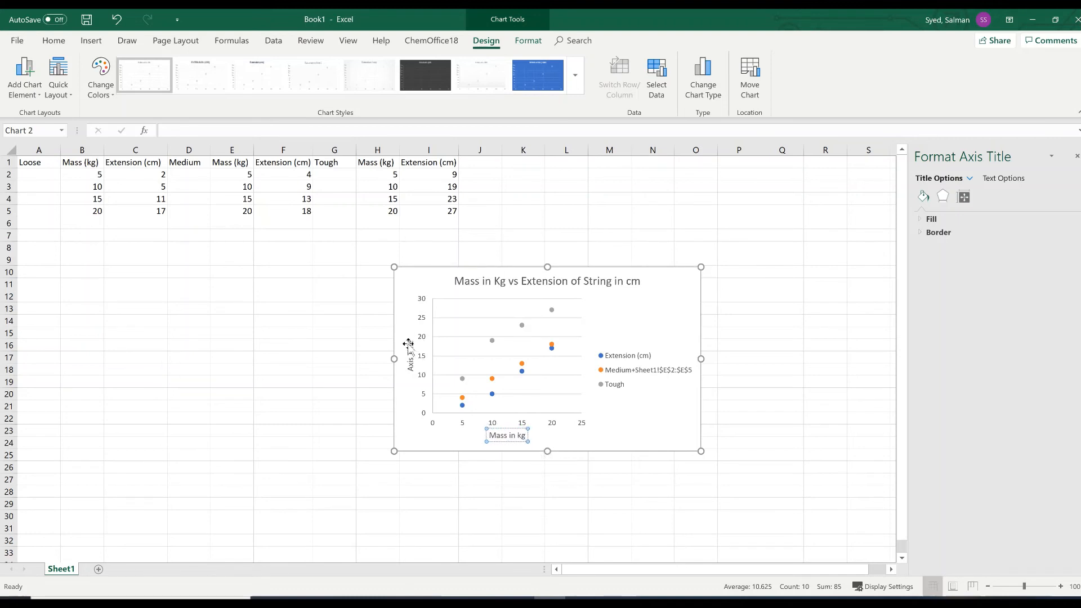
# Set the vertical axis title to "Extension in cm".
pyautogui.click(409, 345)
pyautogui.tripleClick(410, 343)
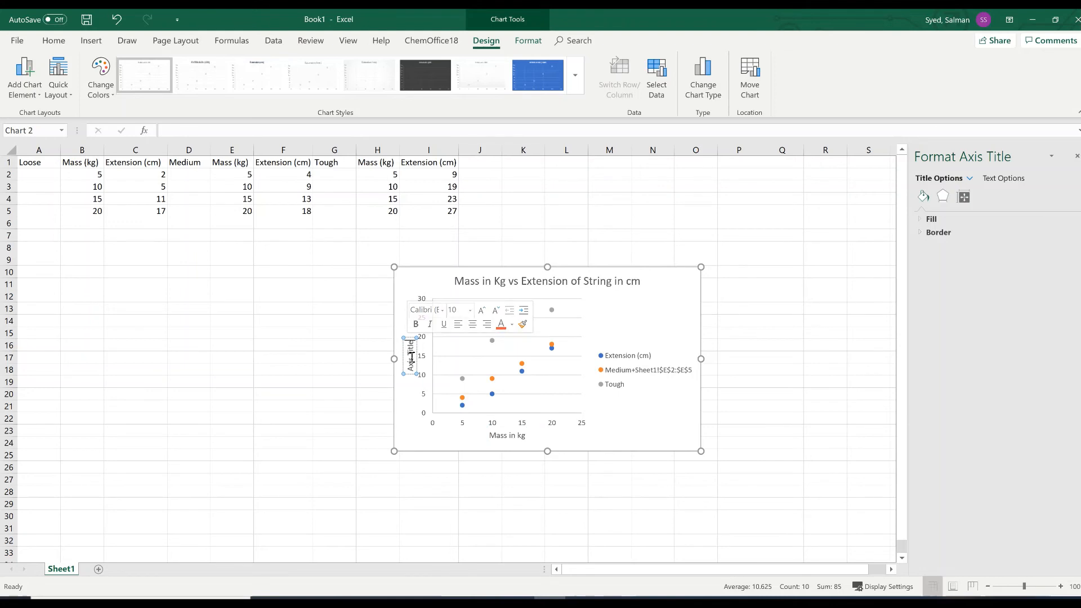
pyautogui.press('BackSpace')
pyautogui.press('BackSpace')
pyautogui.press('BackSpace')
pyautogui.press('BackSpace')
pyautogui.press('BackSpace')
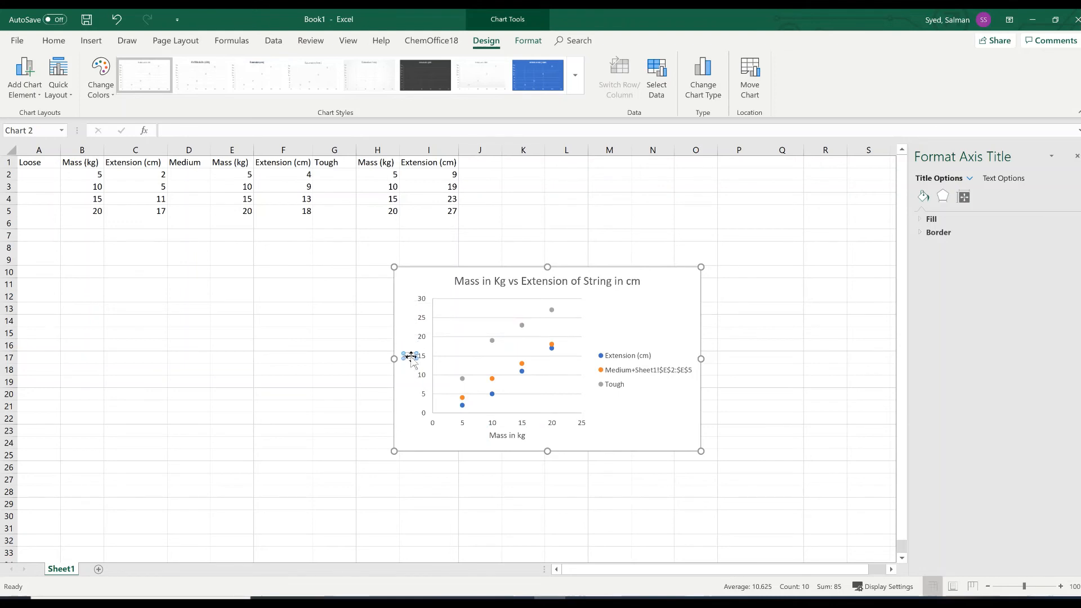
pyautogui.write('Extension in cm')
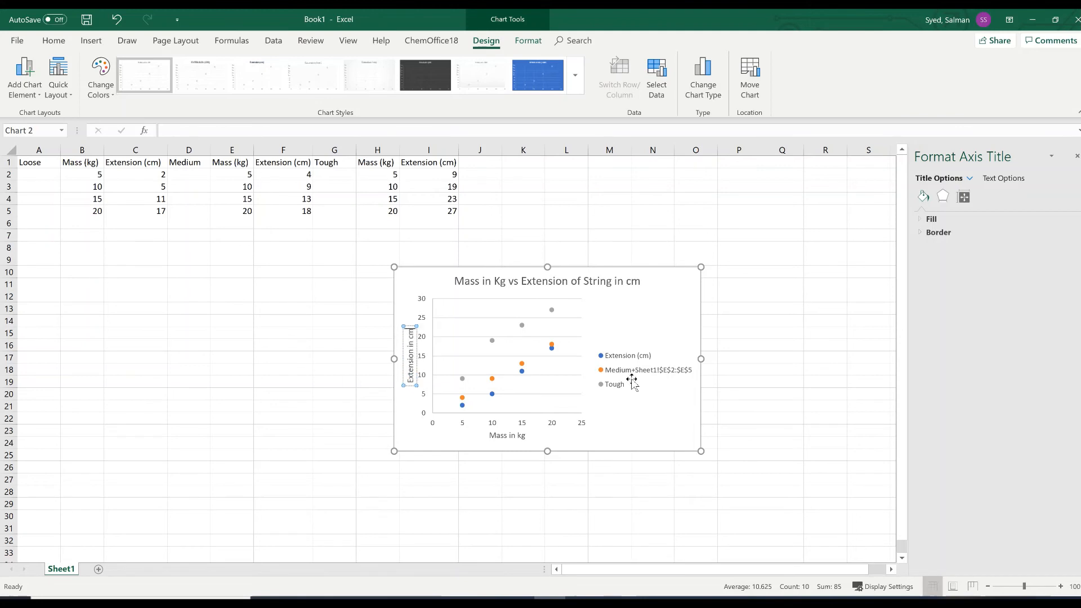
# Correct the chart title so "Kg" reads "kg".
pyautogui.click(504, 285)
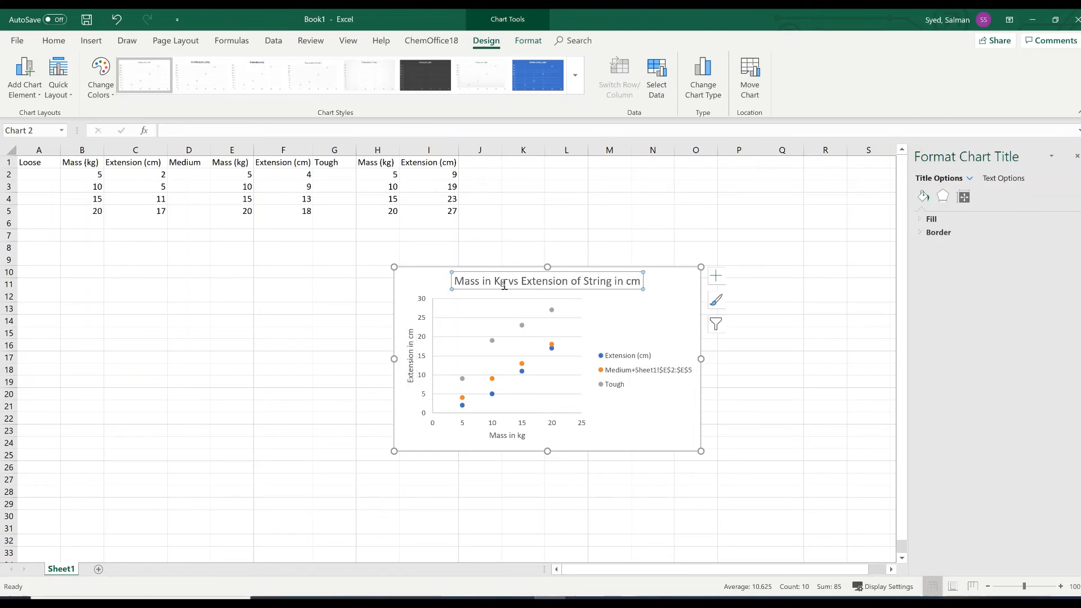
pyautogui.click(503, 283)
pyautogui.press('BackSpace')
pyautogui.write('k')
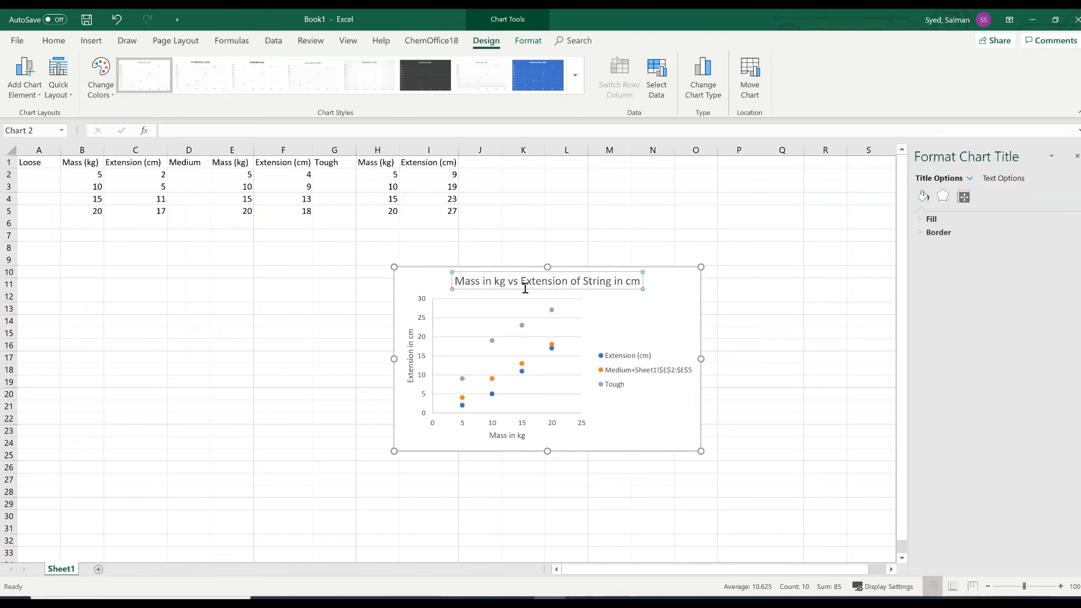
# Open the chart's data source and rename the first series to "Loose String".
pyautogui.click(631, 361)
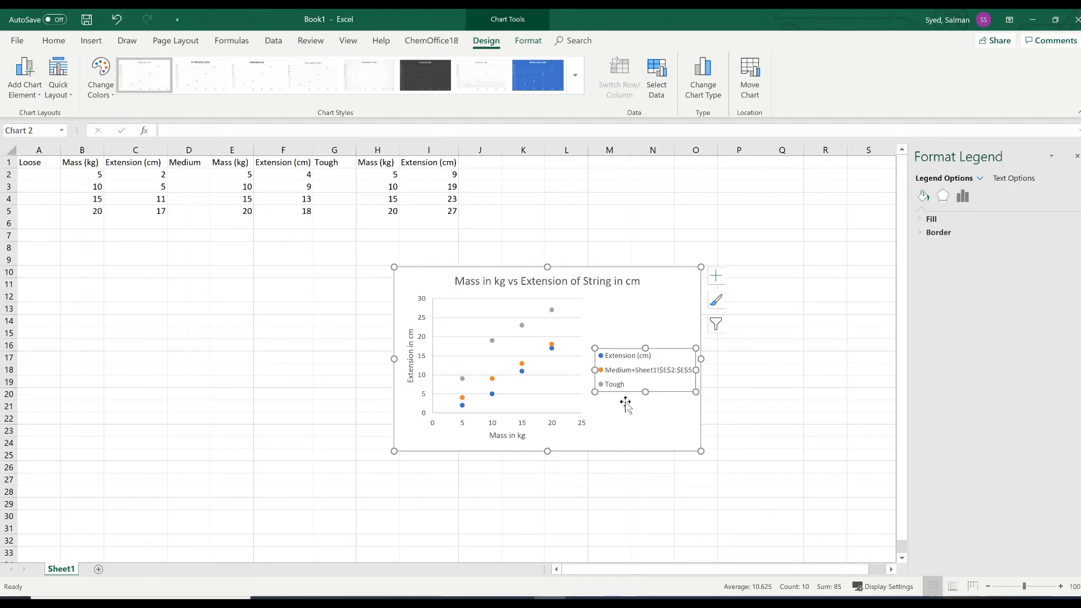
pyautogui.rightClick(625, 359)
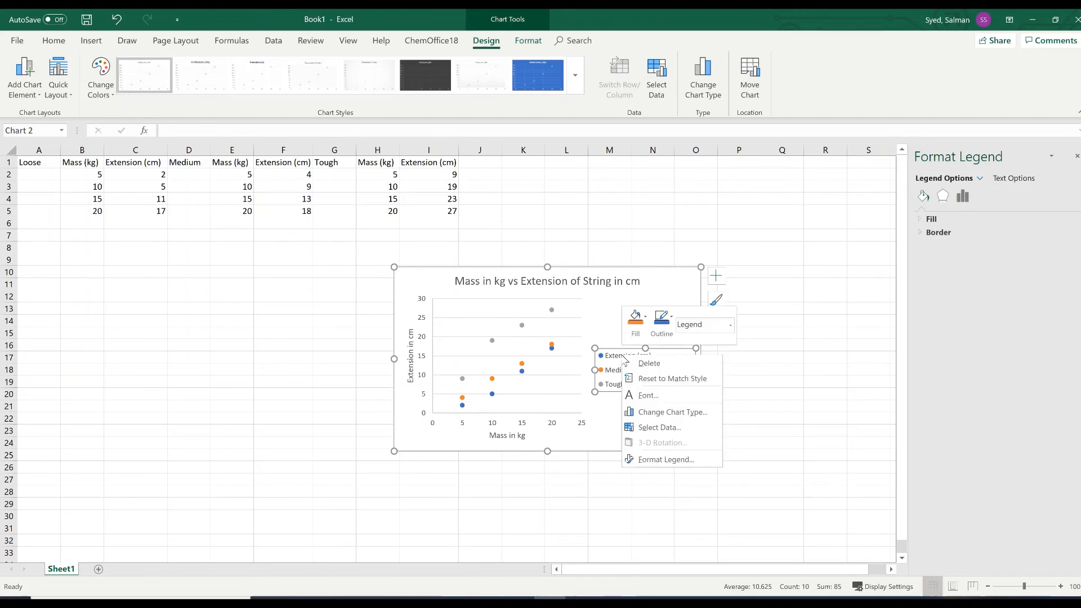
pyautogui.click(655, 423)
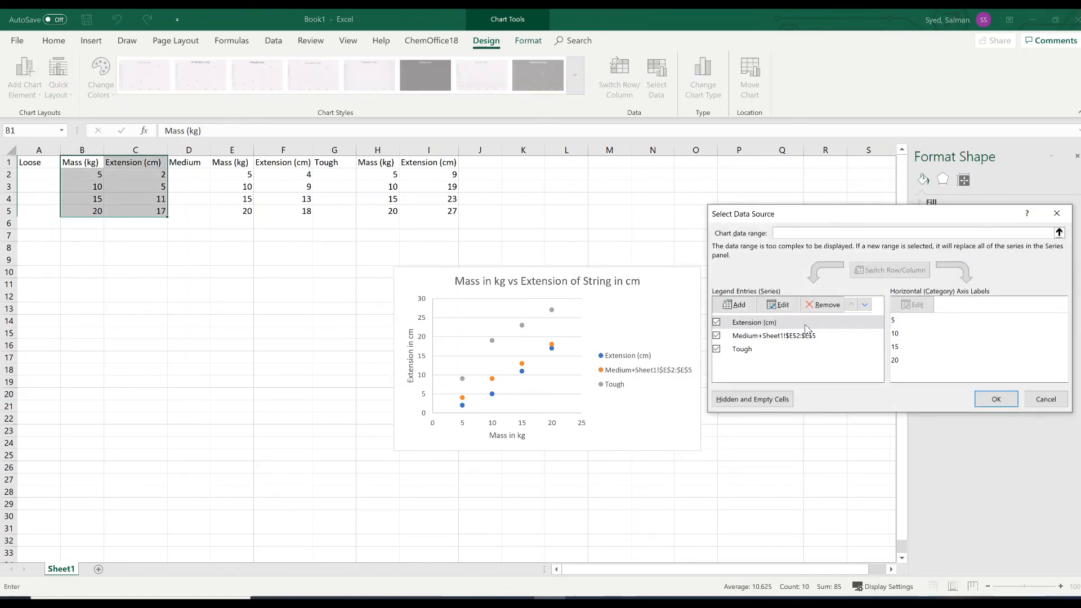
pyautogui.click(777, 305)
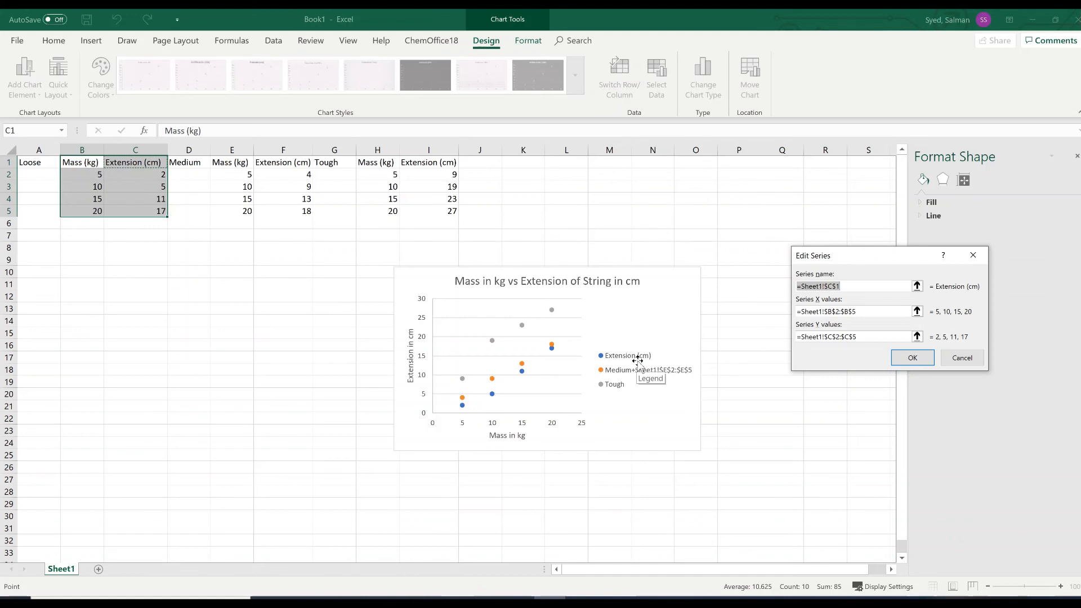
pyautogui.press('BackSpace')
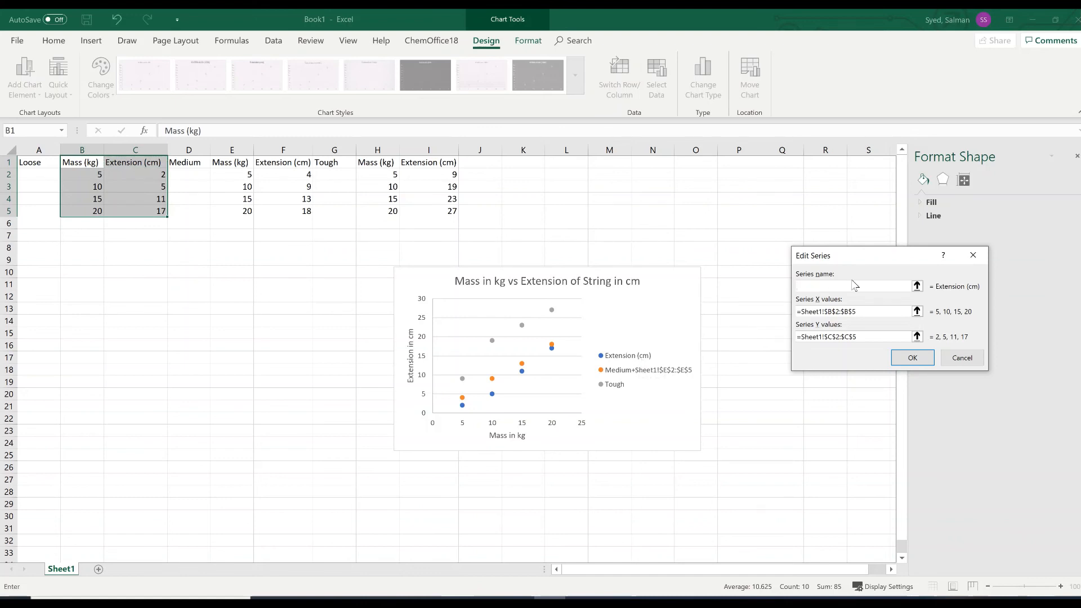
pyautogui.write('Loose String')
pyautogui.click(900, 358)
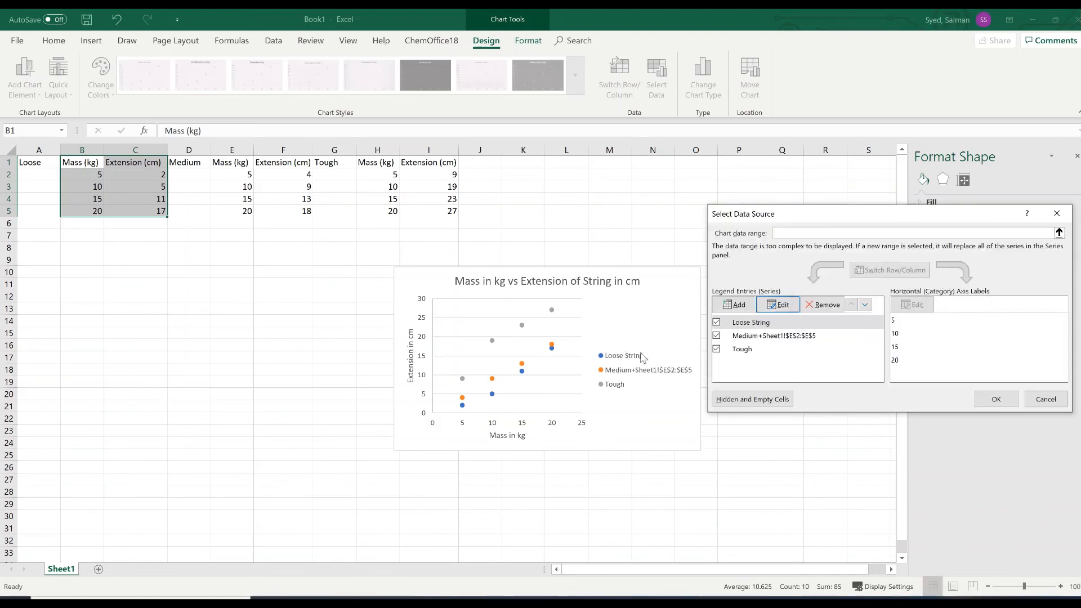
# Rename the second series to "Medium String".
pyautogui.click(760, 336)
pyautogui.click(777, 304)
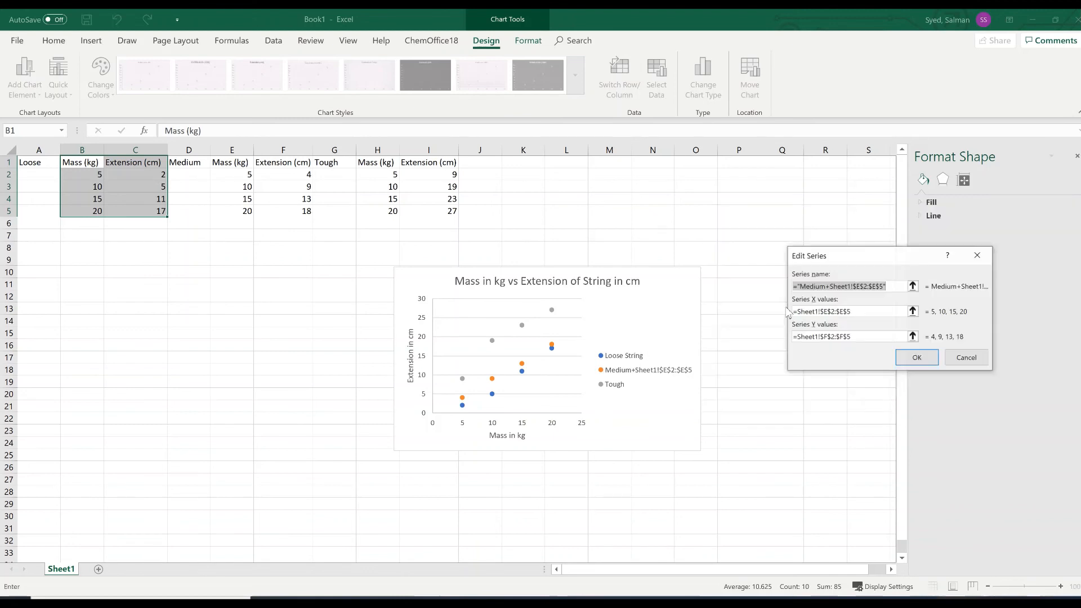
pyautogui.press('BackSpace')
pyautogui.write('M')
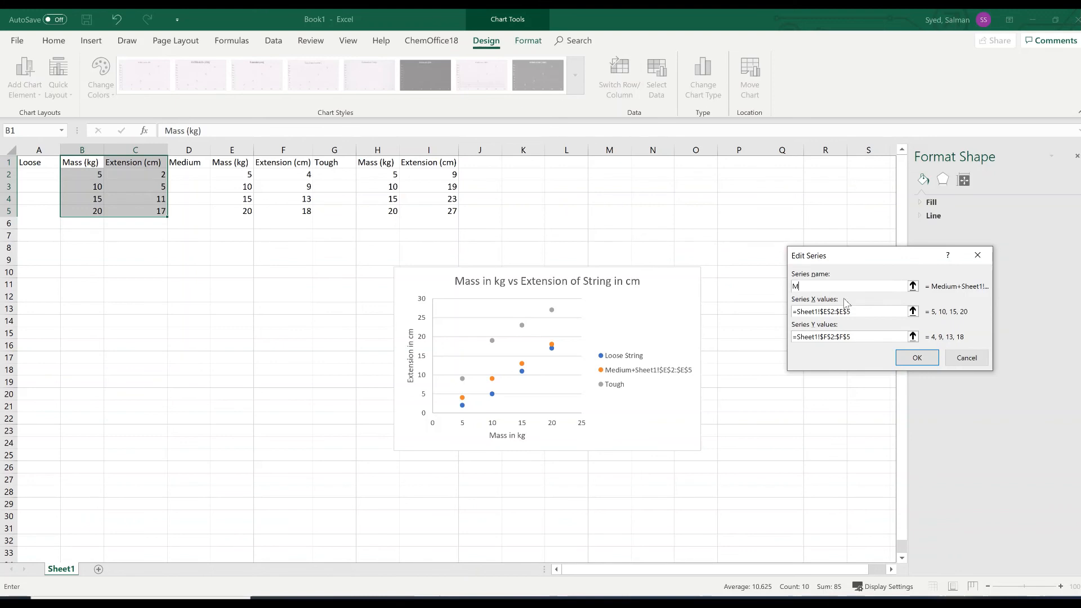
pyautogui.write('edium String')
pyautogui.click(907, 359)
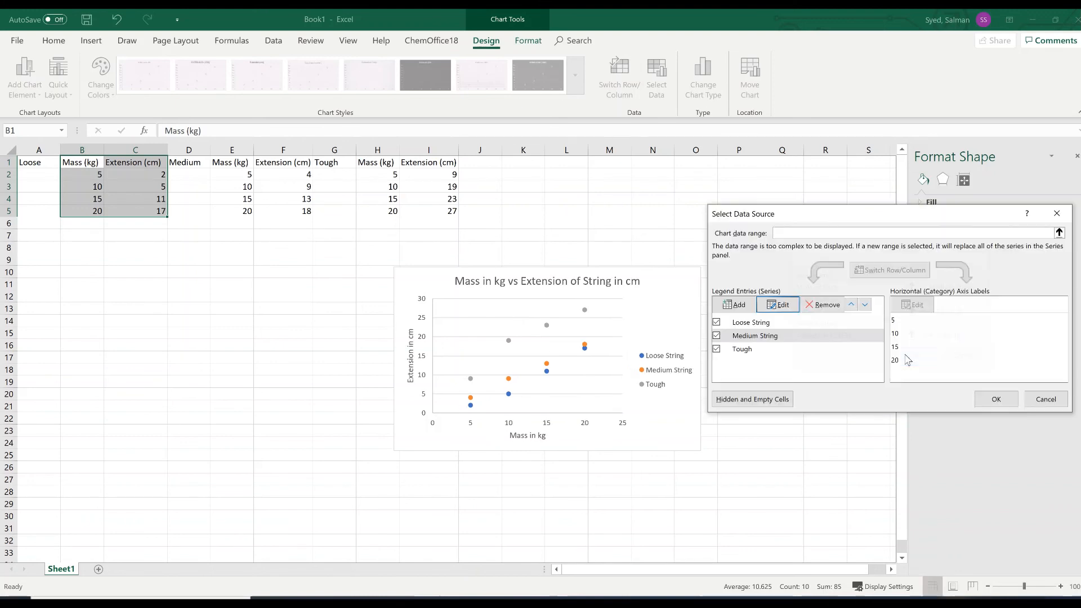
# Rename the Tough series to "Tough String" and close the data source.
pyautogui.click(758, 351)
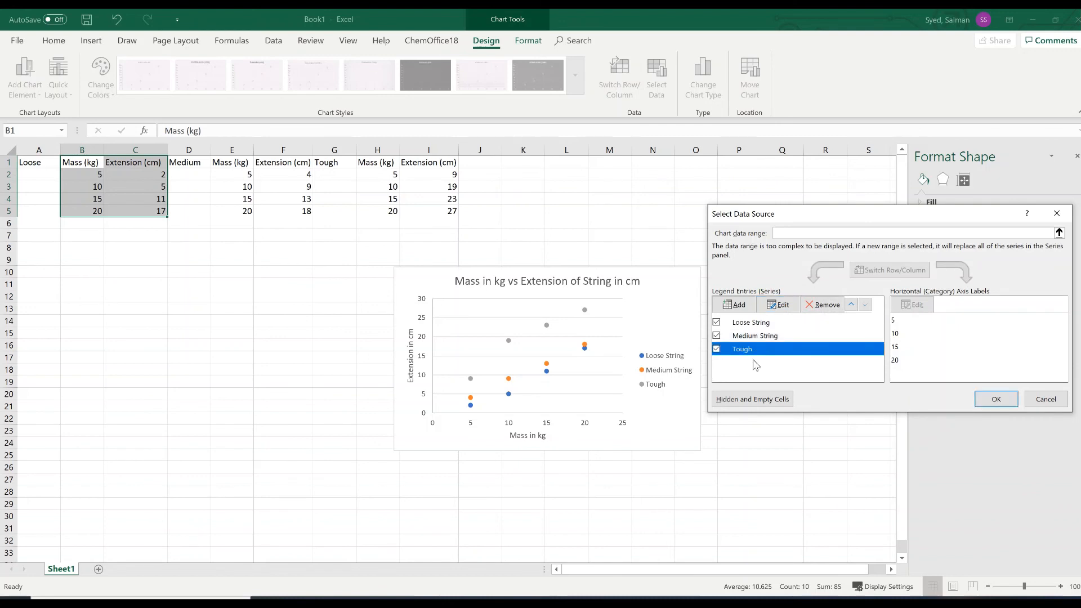
pyautogui.click(779, 309)
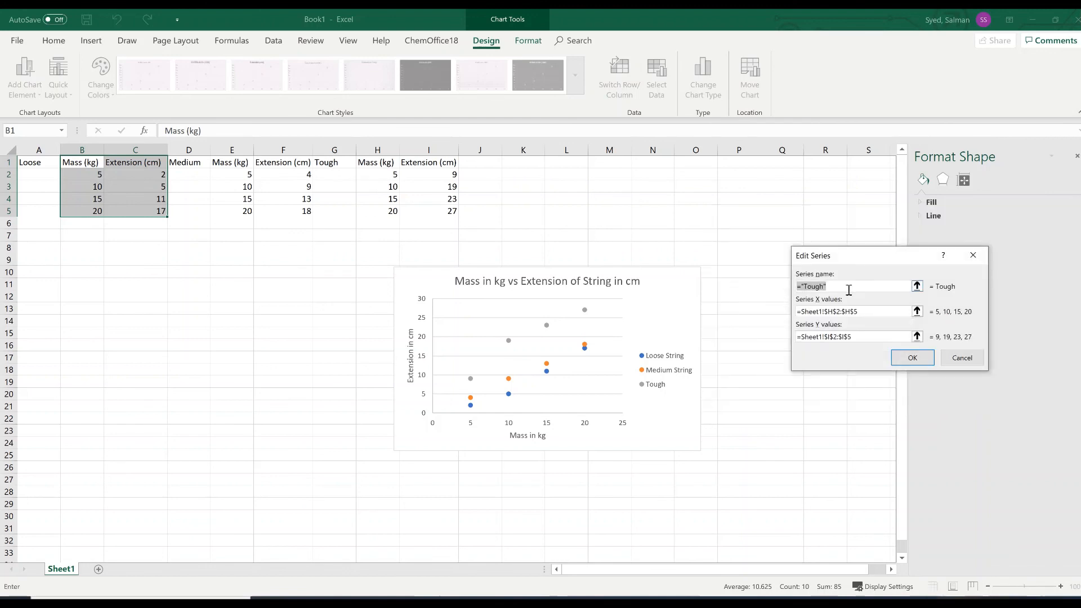
pyautogui.write('Tough String')
pyautogui.click(928, 360)
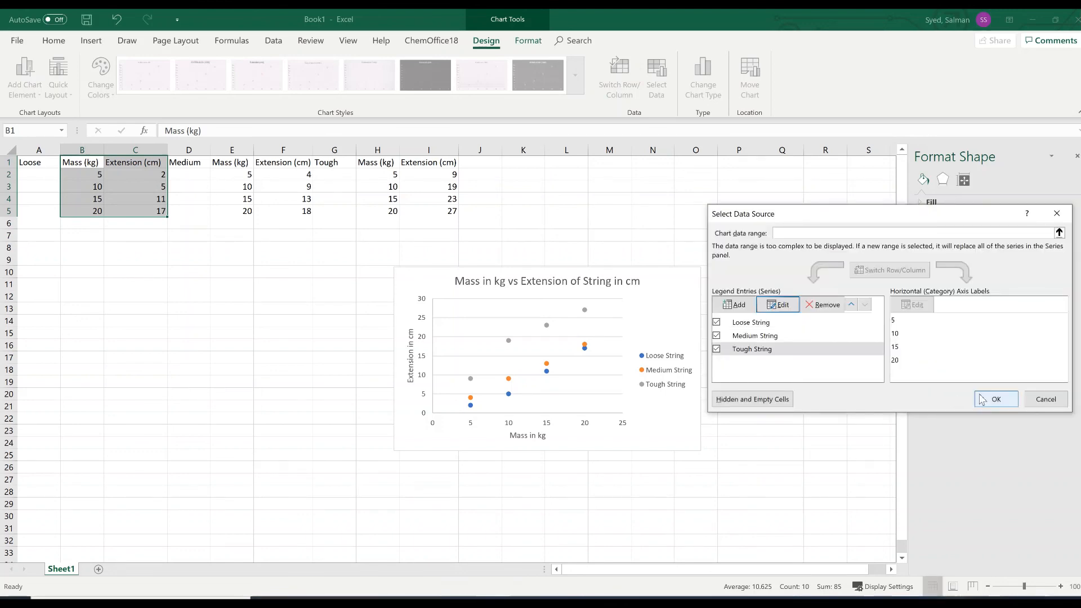
pyautogui.click(995, 399)
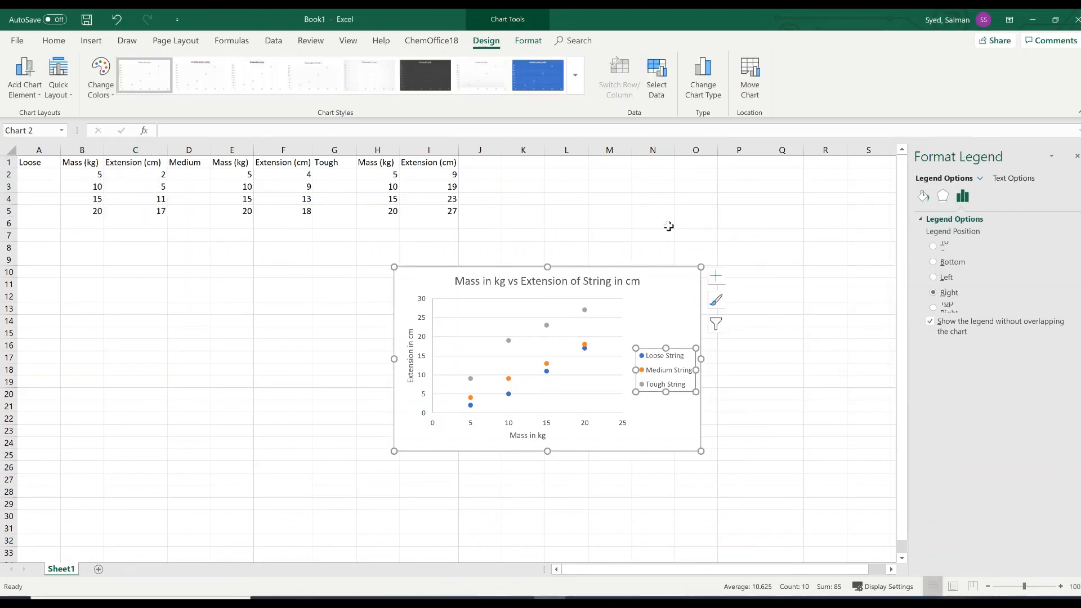